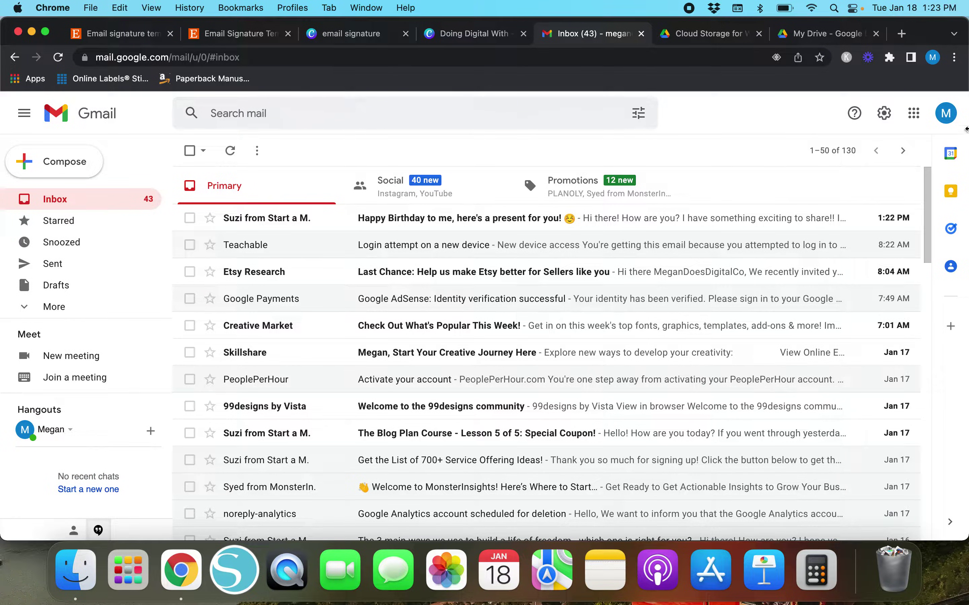
# Open Gmail's full settings from the gear menu and scroll down to the Signature section
pyautogui.click(885, 114)
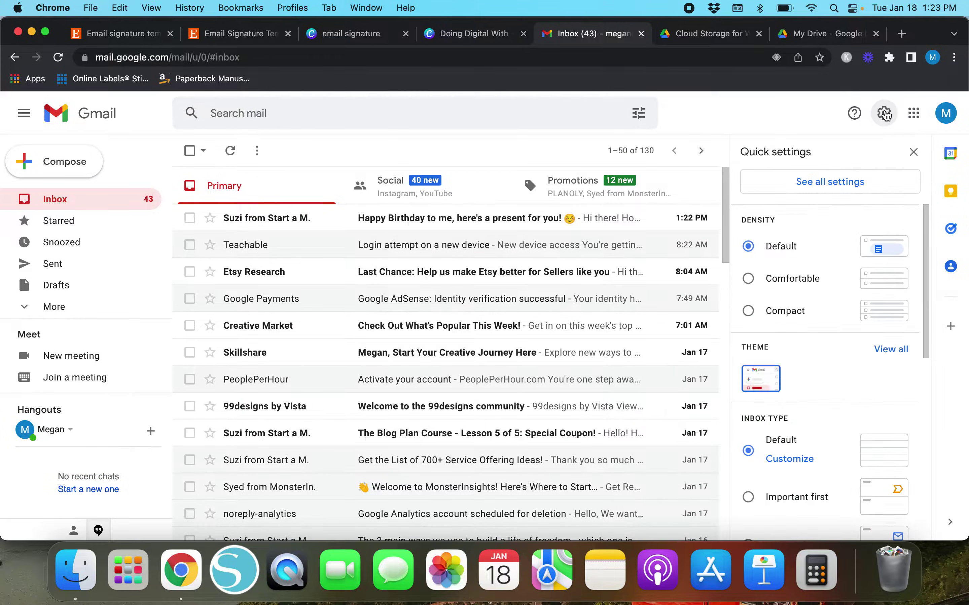
pyautogui.click(850, 189)
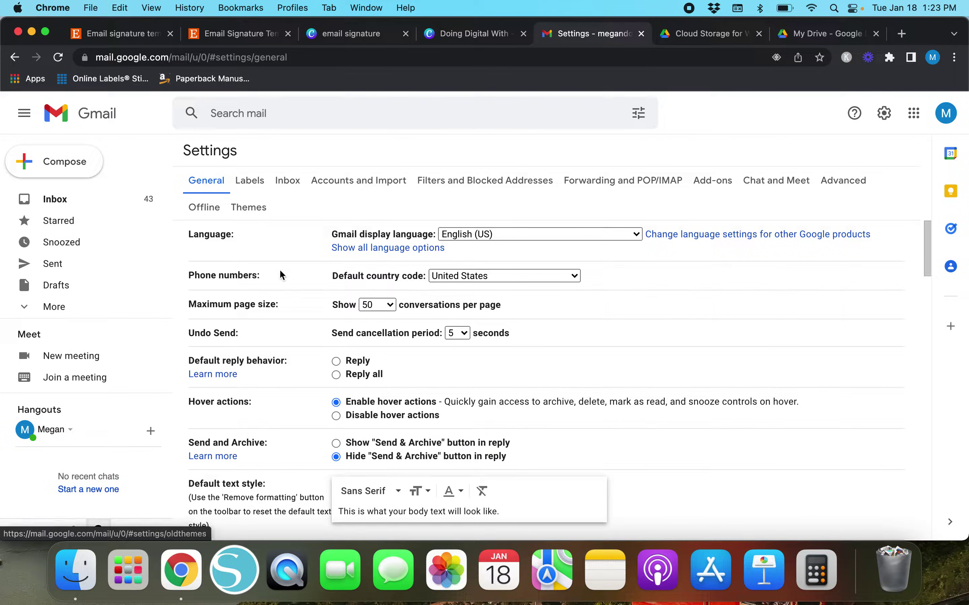
pyautogui.scroll(-15, 318, 335)
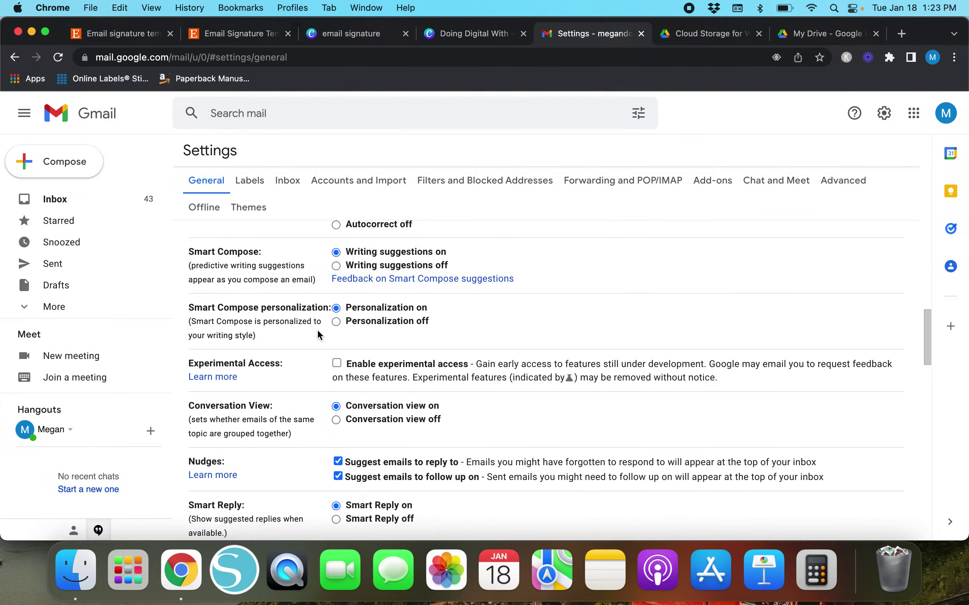
pyautogui.scroll(-15, 319, 334)
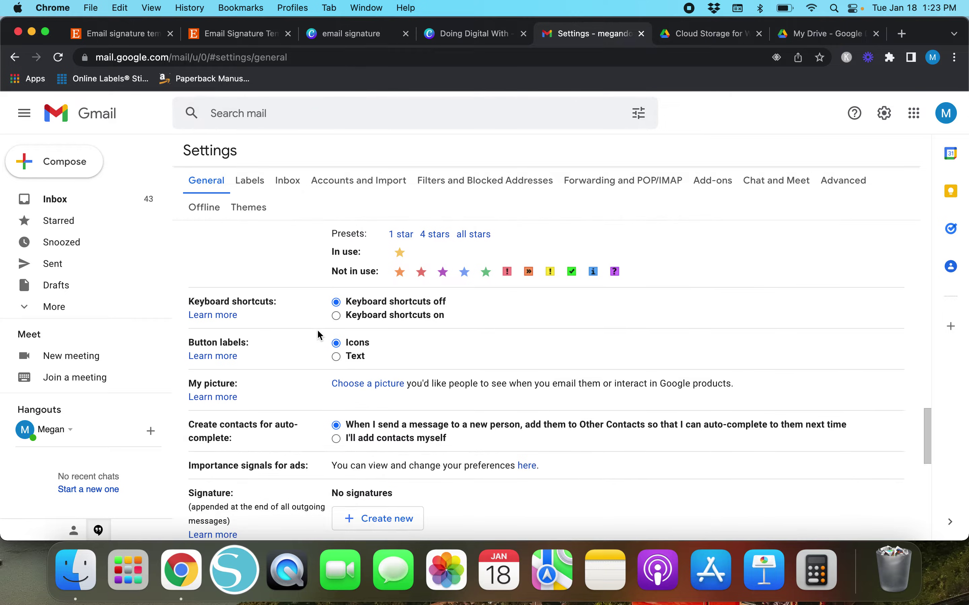
pyautogui.scroll(-3, 318, 334)
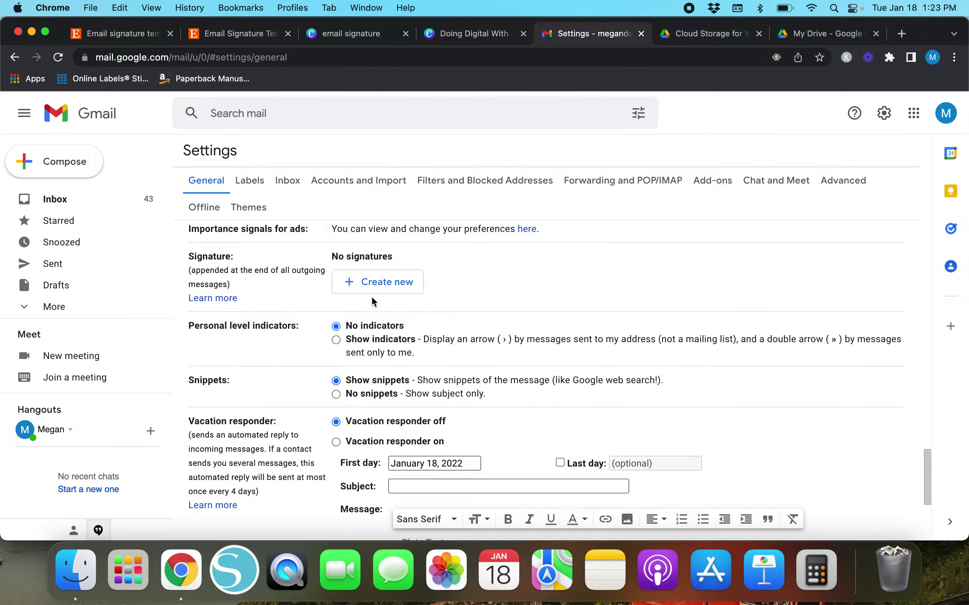
# Create a new signature named 'Test'
pyautogui.click(371, 287)
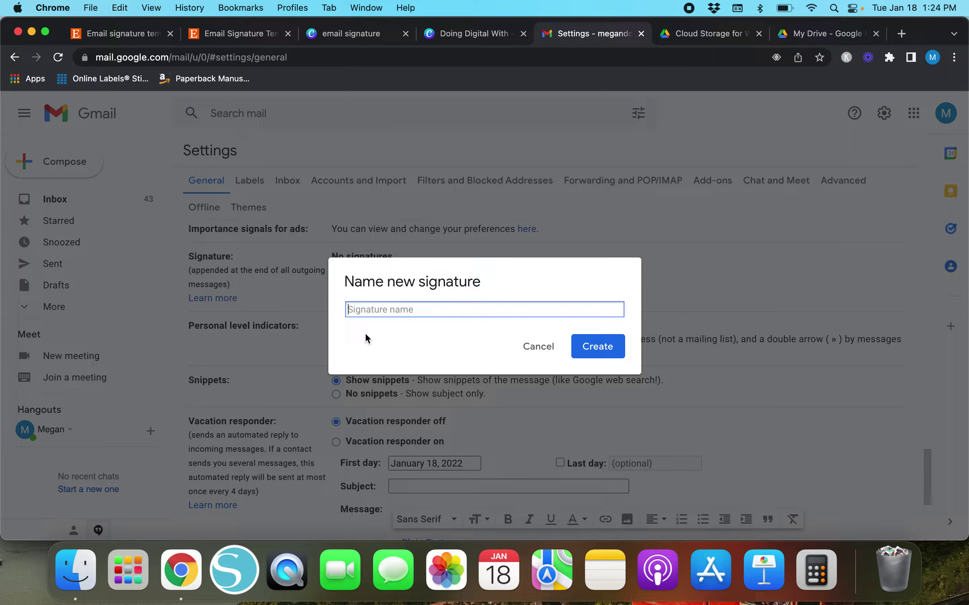
pyautogui.write('Test')
pyautogui.press('Return')
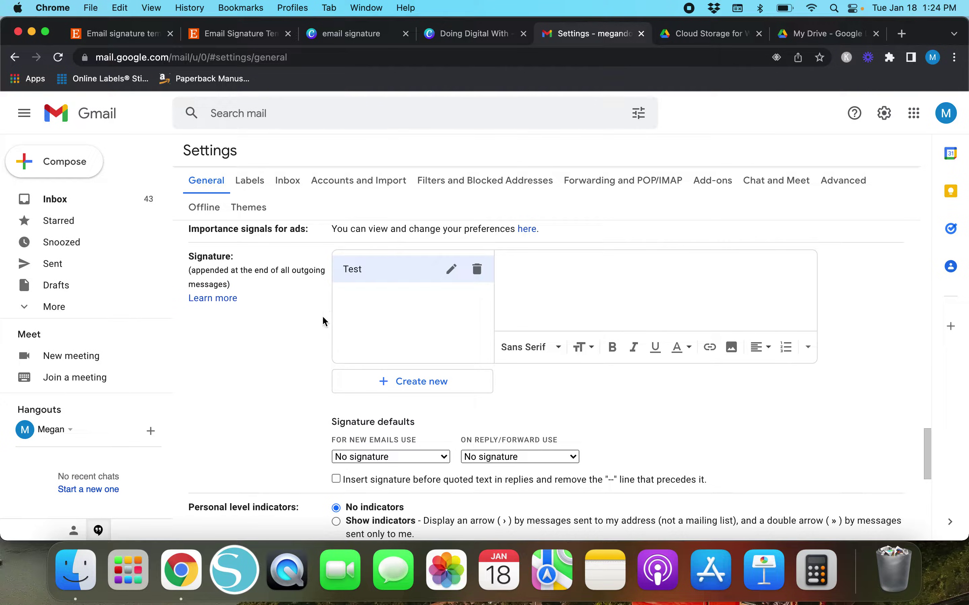
# Type 'Doing Digital With Megan' in the signature editor, clear it again, and open the link editor
pyautogui.click(568, 287)
pyautogui.write('Doing Digital With Megan')
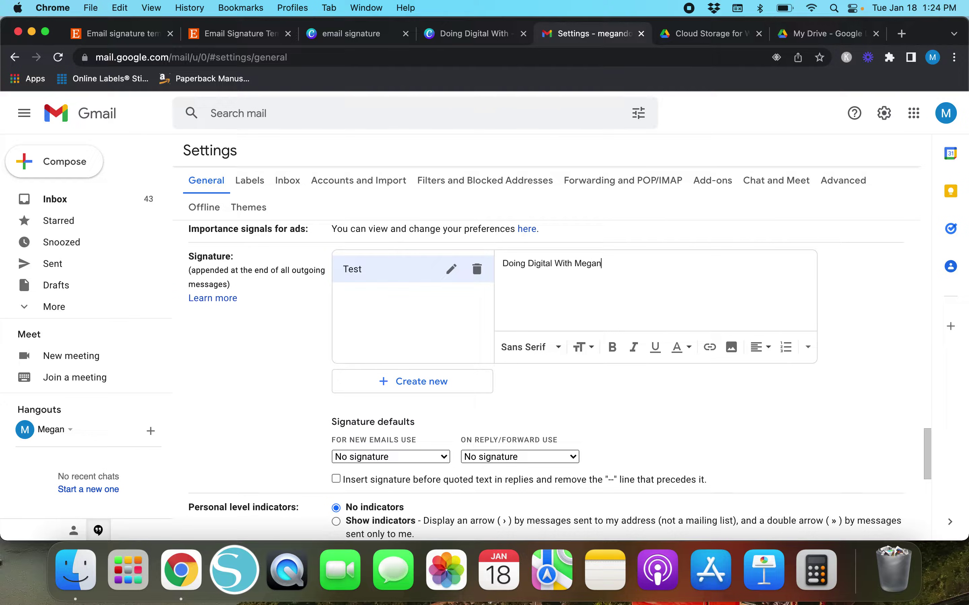
pyautogui.press('super+a')
pyautogui.press('BackSpace')
pyautogui.write('Doing Digital With Megan')
pyautogui.click(709, 351)
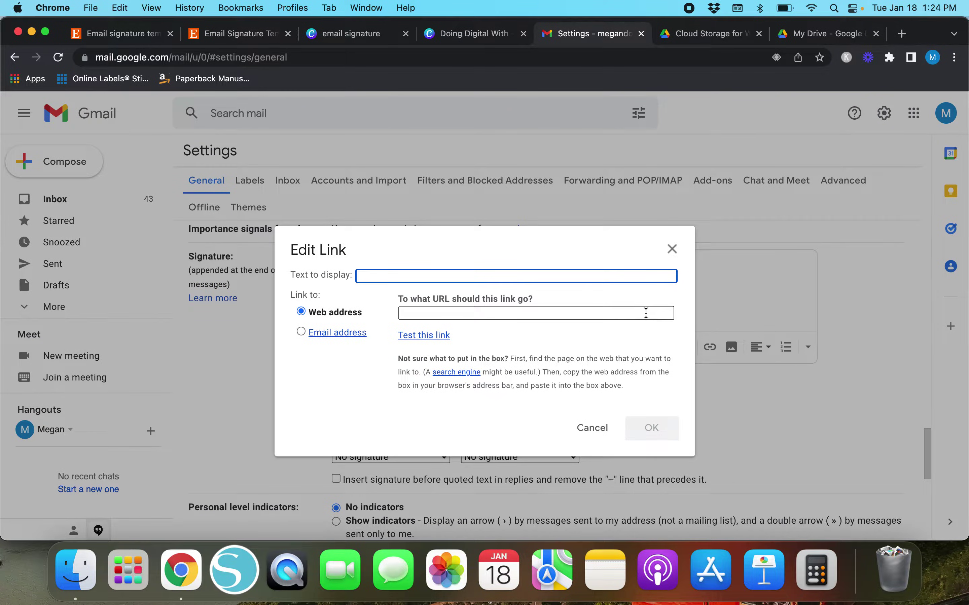
# Link the whole signature line to the doingdigitalwithmegan website
pyautogui.click(672, 249)
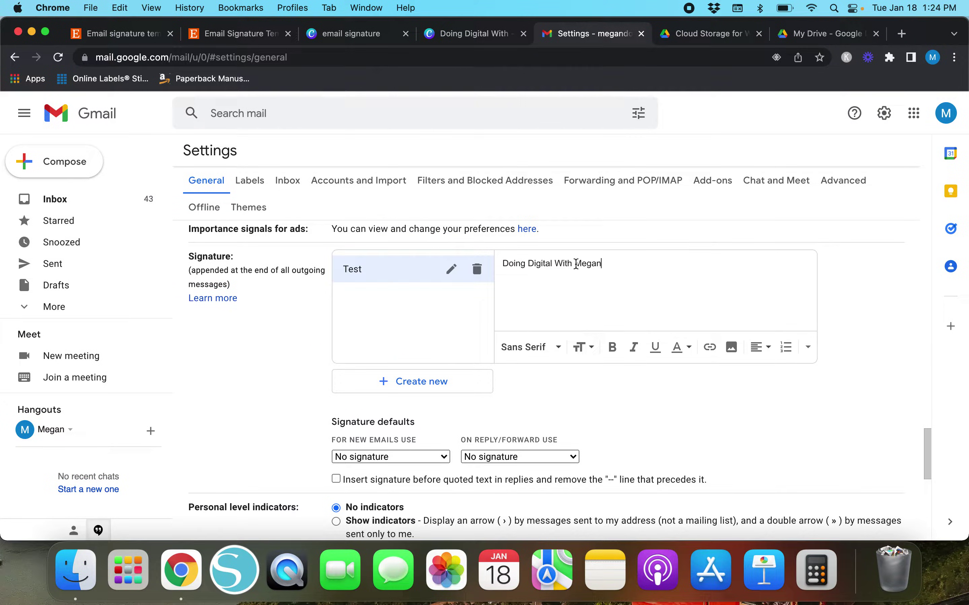
pyautogui.tripleClick(575, 264)
pyautogui.click(709, 348)
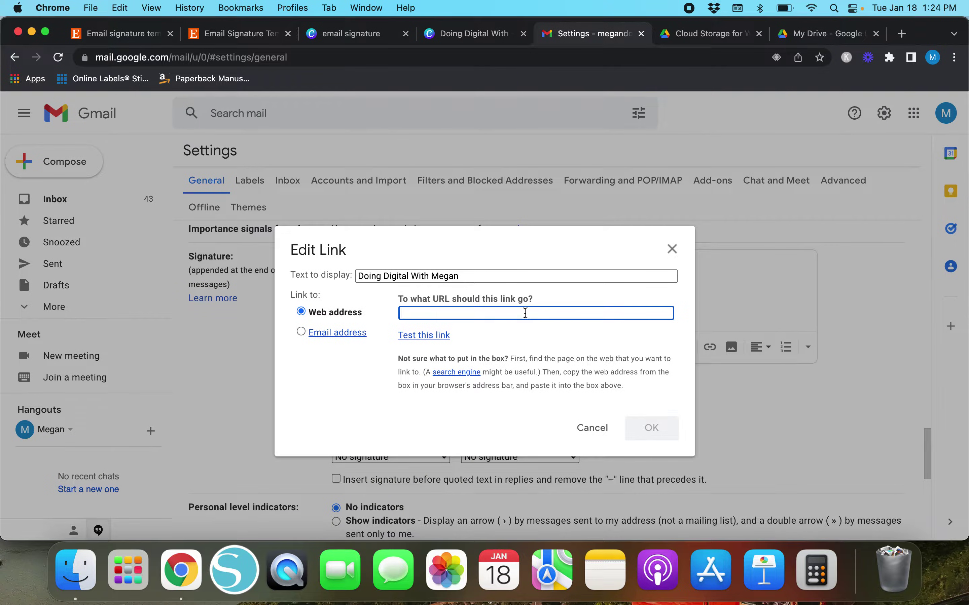
pyautogui.write('d')
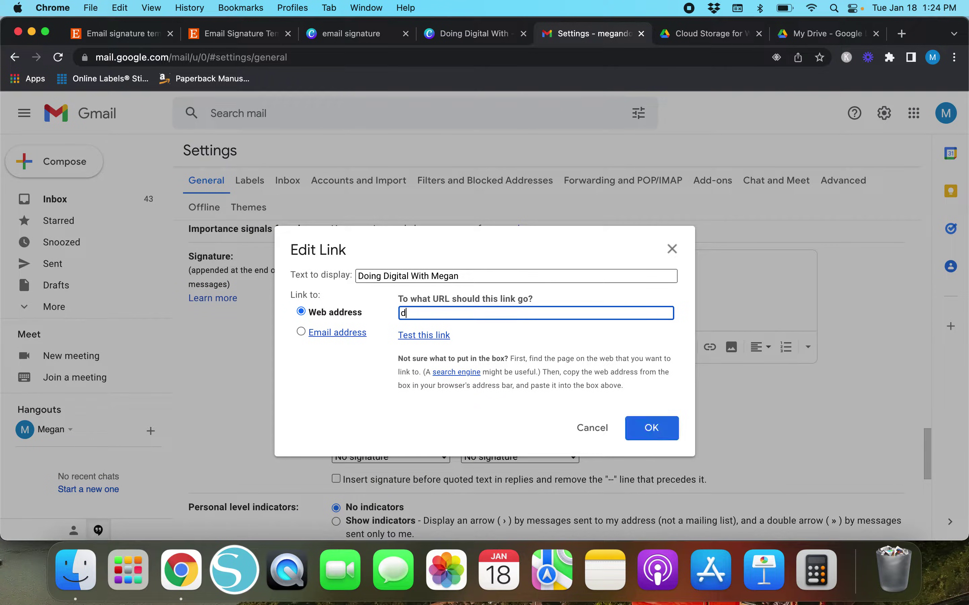
pyautogui.write('oingdigitalwithmegan.com')
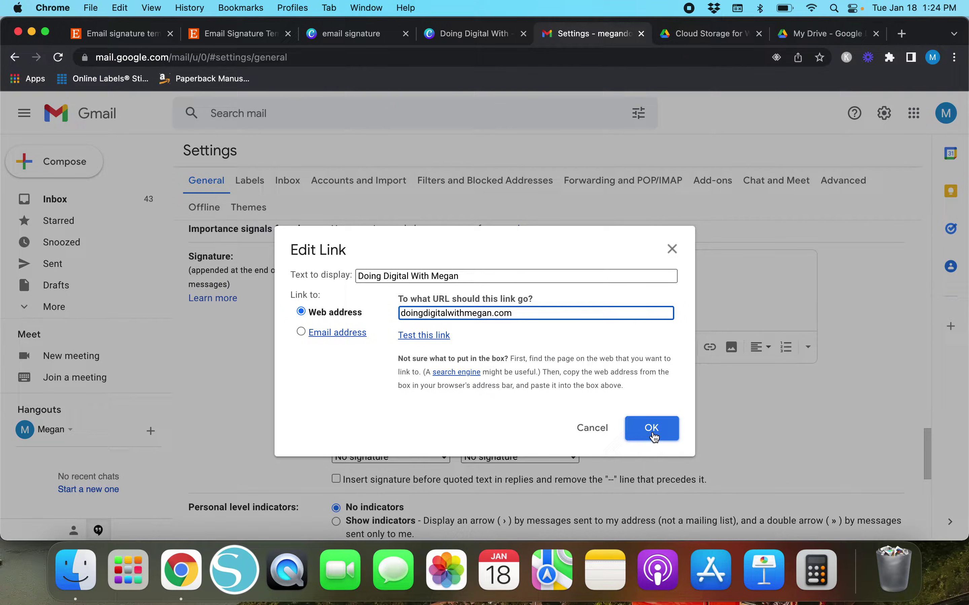
pyautogui.click(652, 432)
# Check the link, delete the linked text so the signature is empty, and bring up Add an image
pyautogui.click(652, 310)
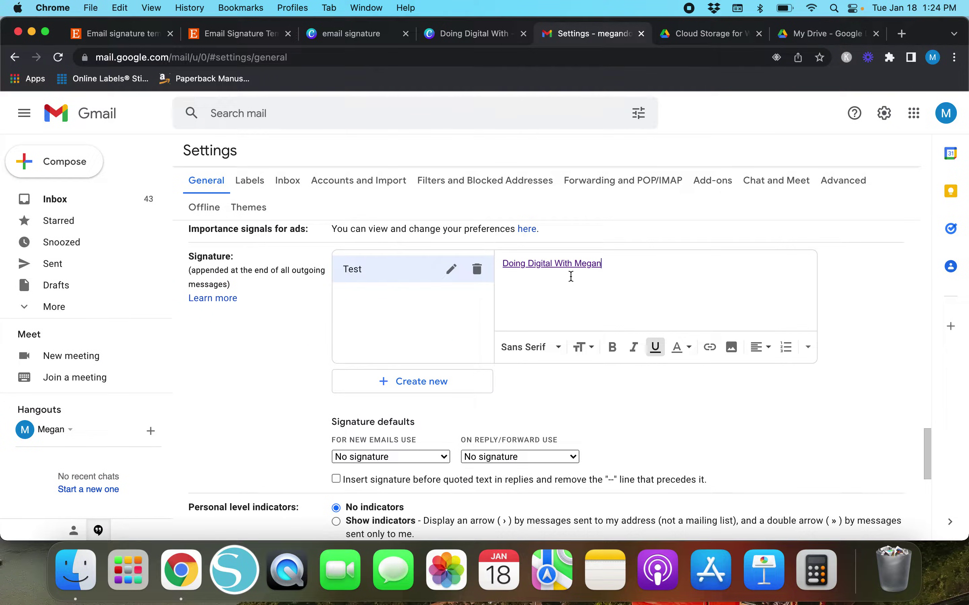
pyautogui.click(563, 263)
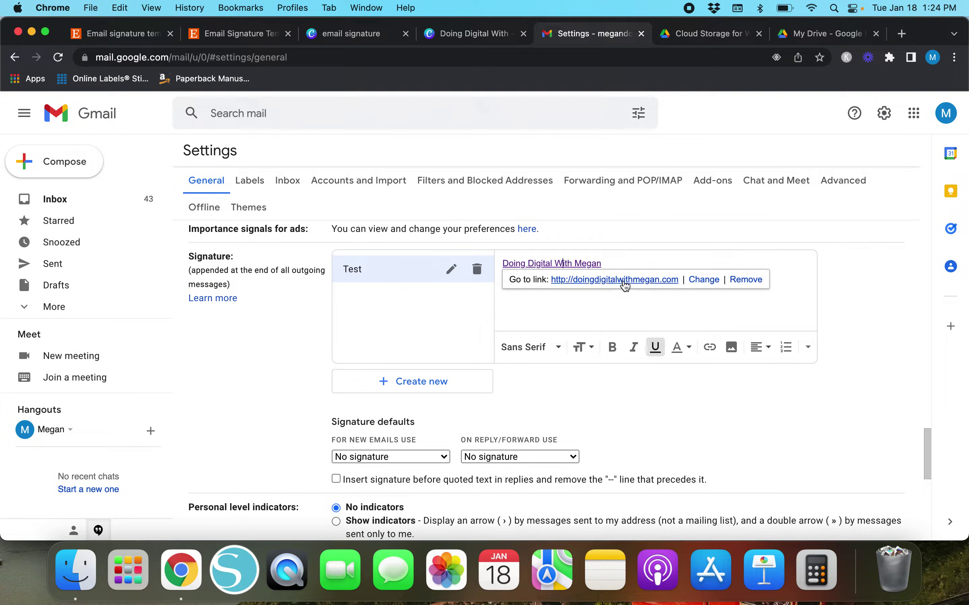
pyautogui.moveTo(603, 260); pyautogui.dragTo(493, 260)
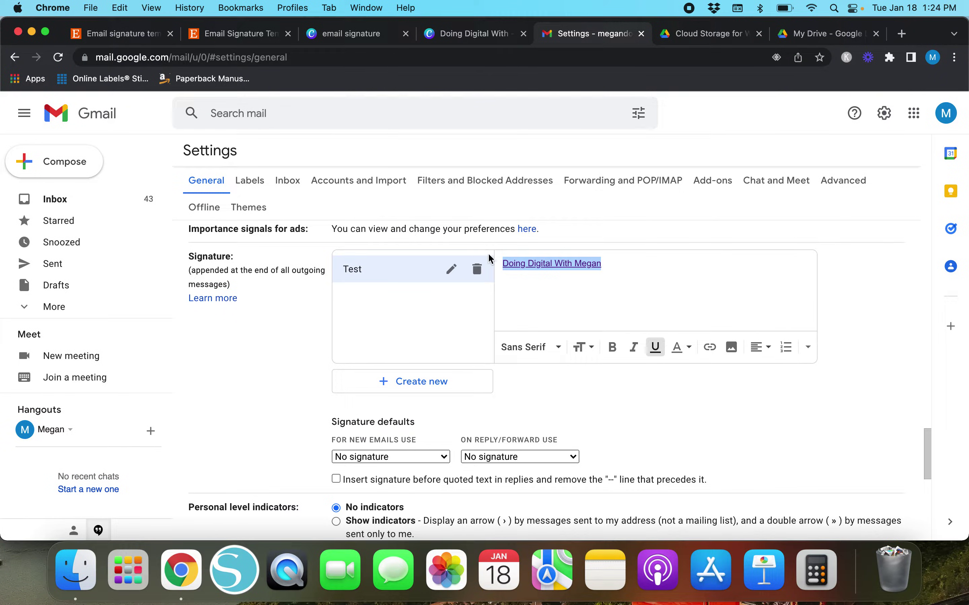
pyautogui.press('BackSpace')
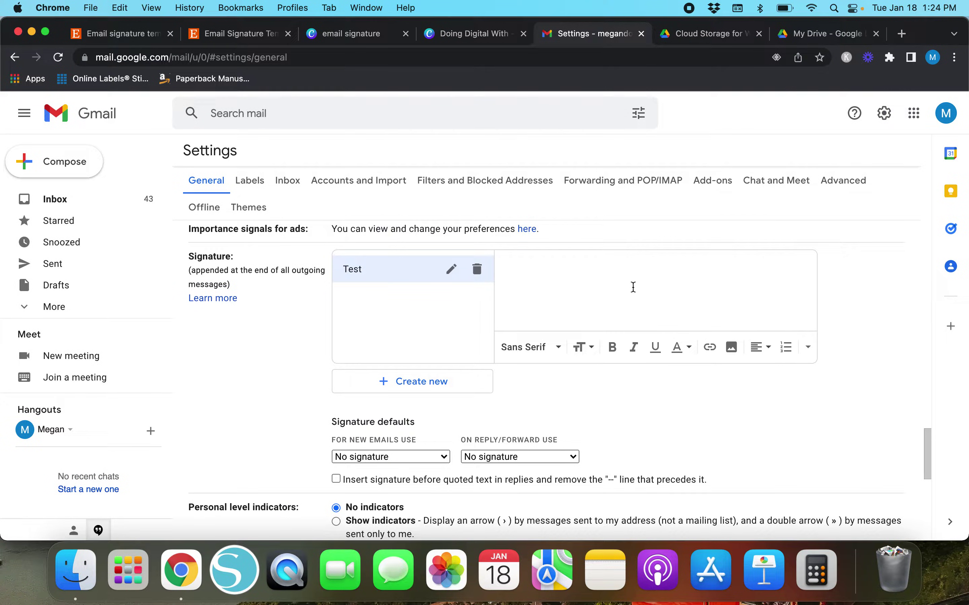
pyautogui.click(731, 348)
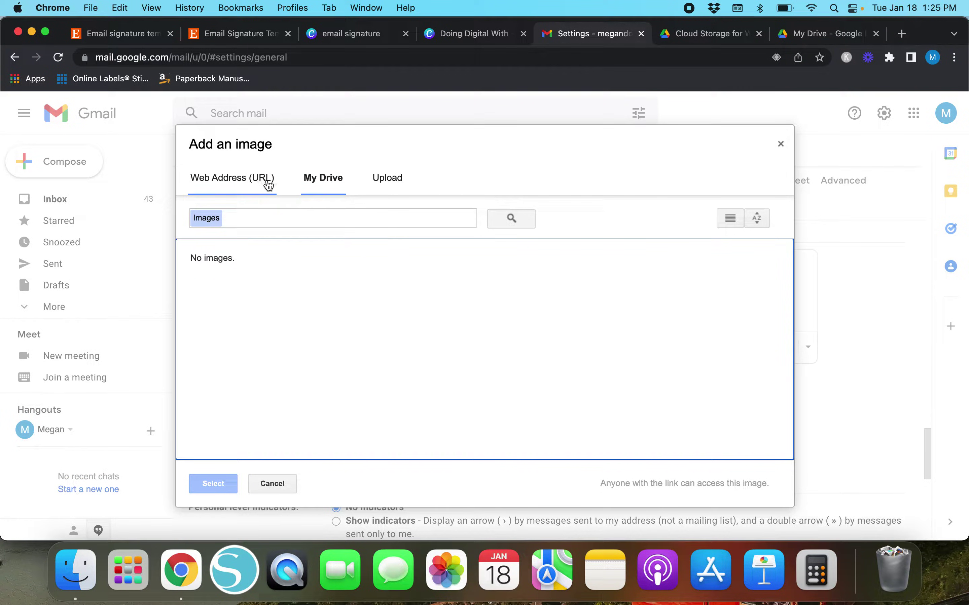
# Compare the Upload and My Drive image sources, leave Upload selected, and switch to the Canva design tab
pyautogui.click(396, 185)
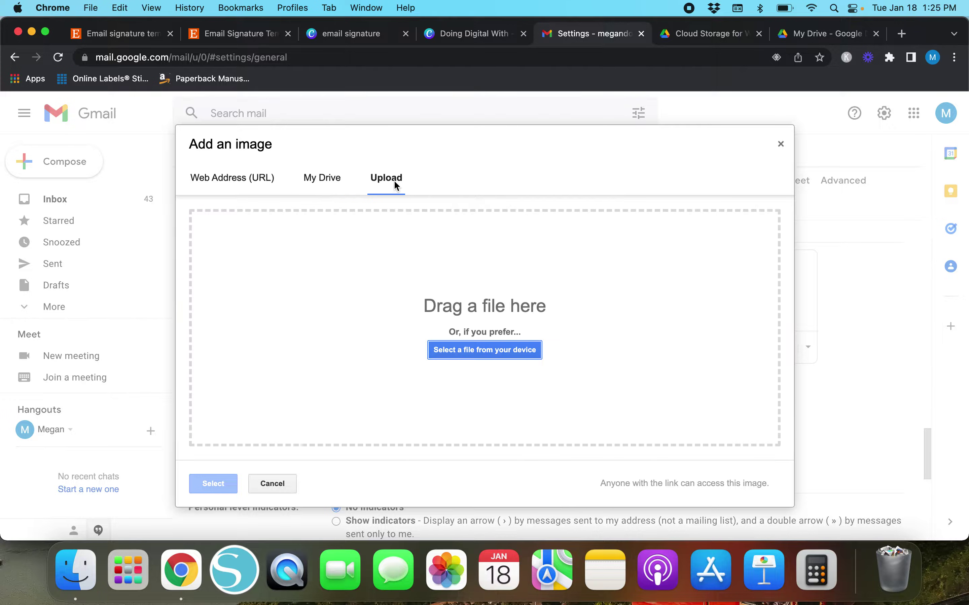
pyautogui.click(325, 178)
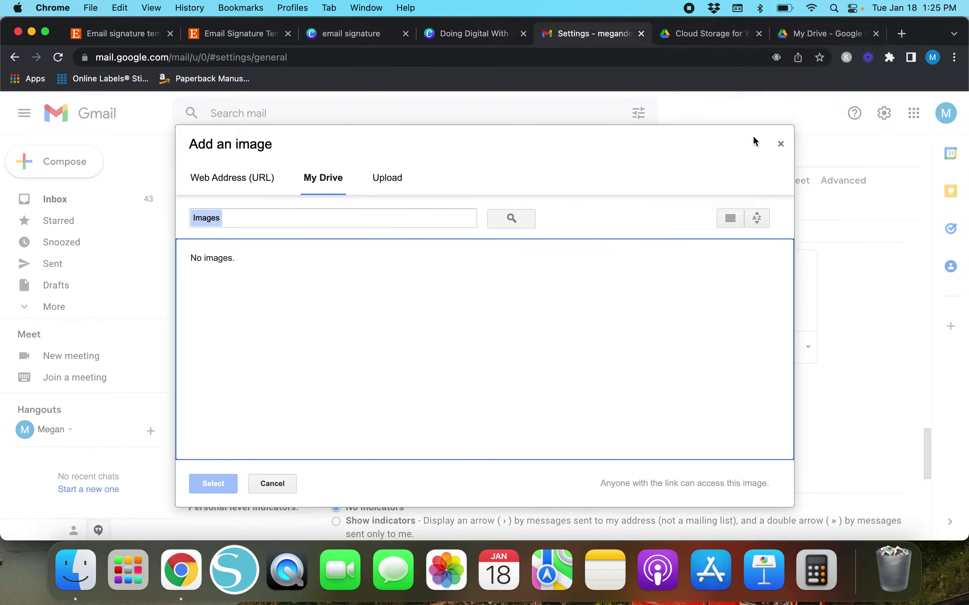
pyautogui.click(391, 189)
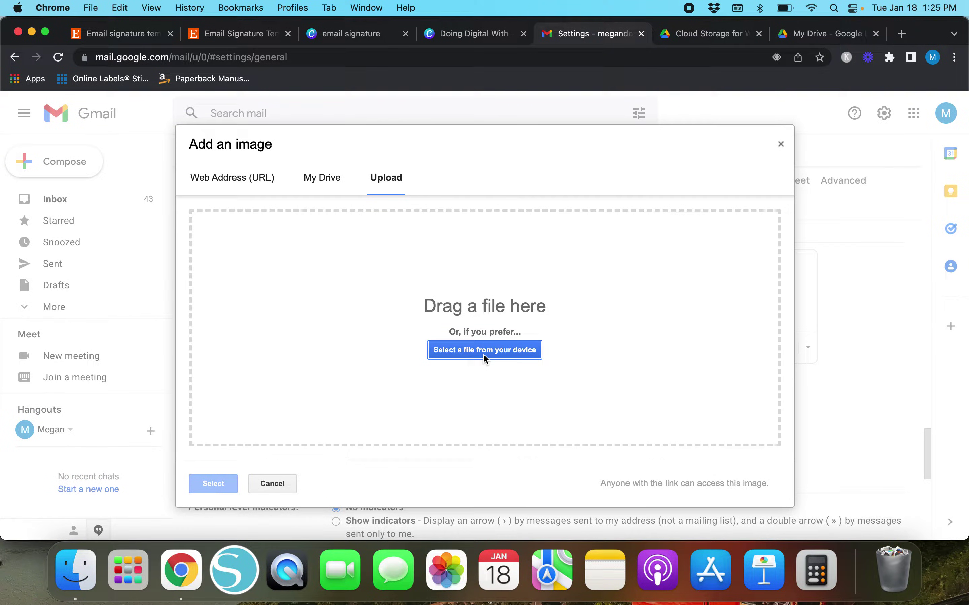
pyautogui.click(475, 34)
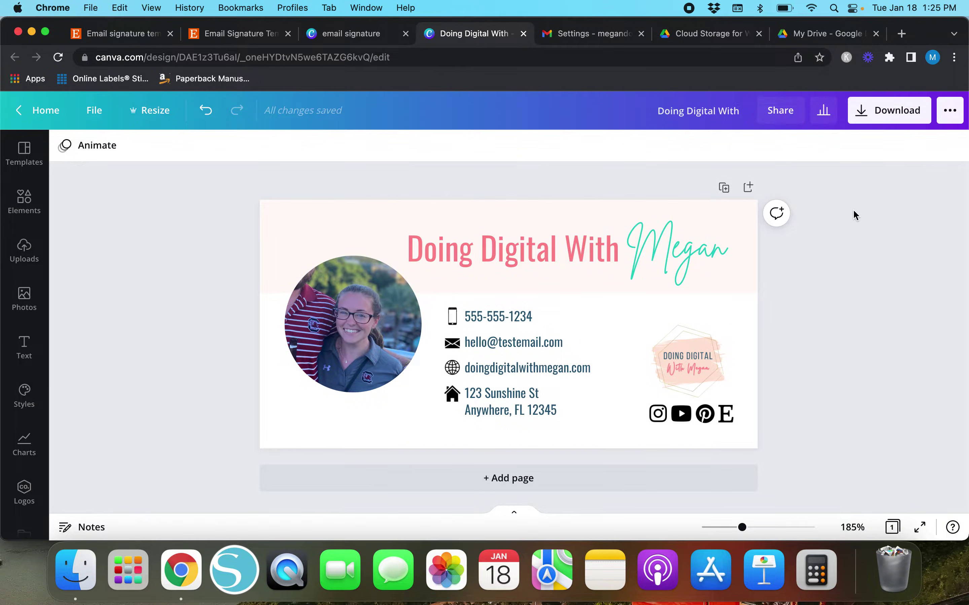
# Download the Doing Digital With signature design from Canva as a PNG
pyautogui.click(882, 114)
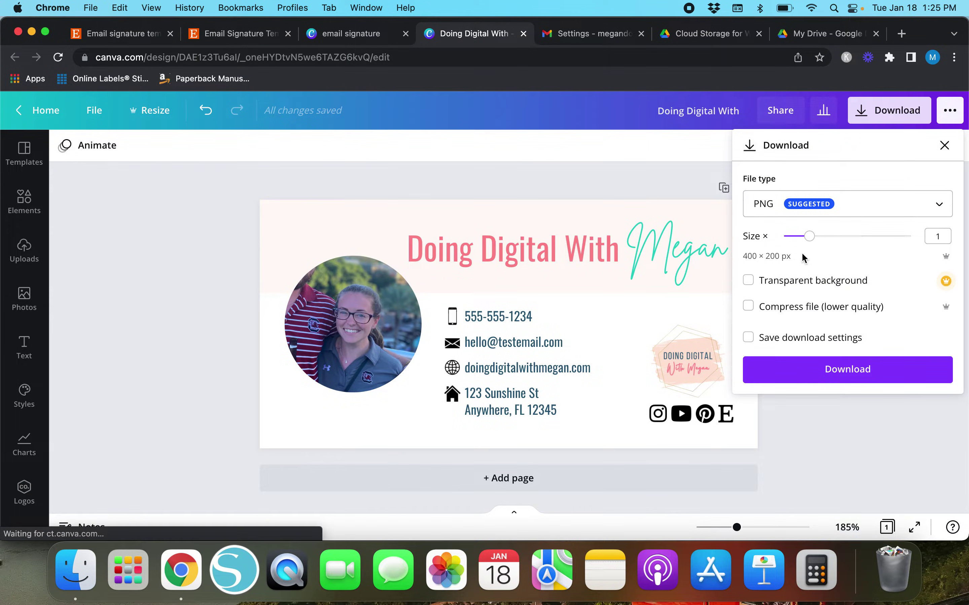
pyautogui.click(848, 207)
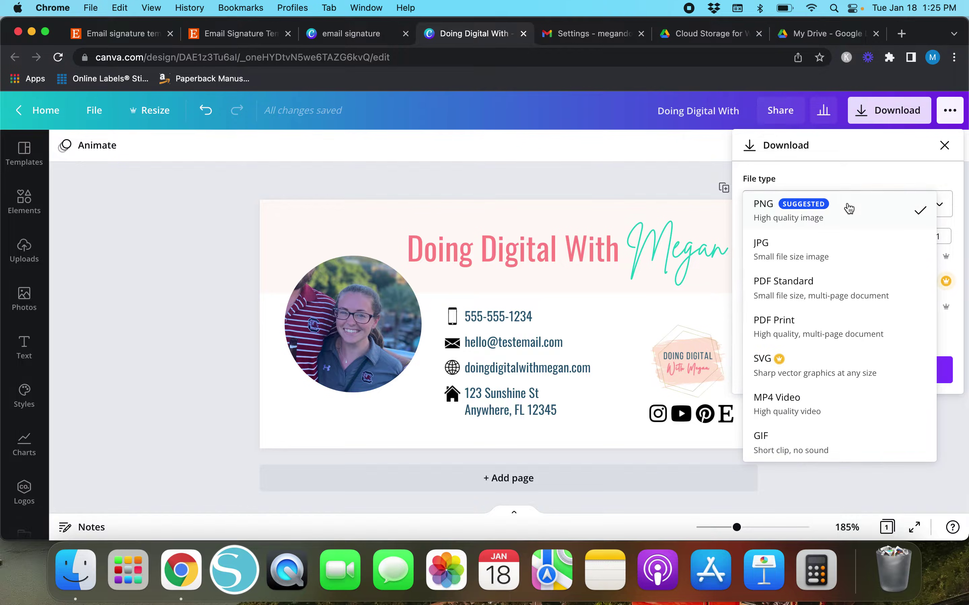
pyautogui.click(836, 170)
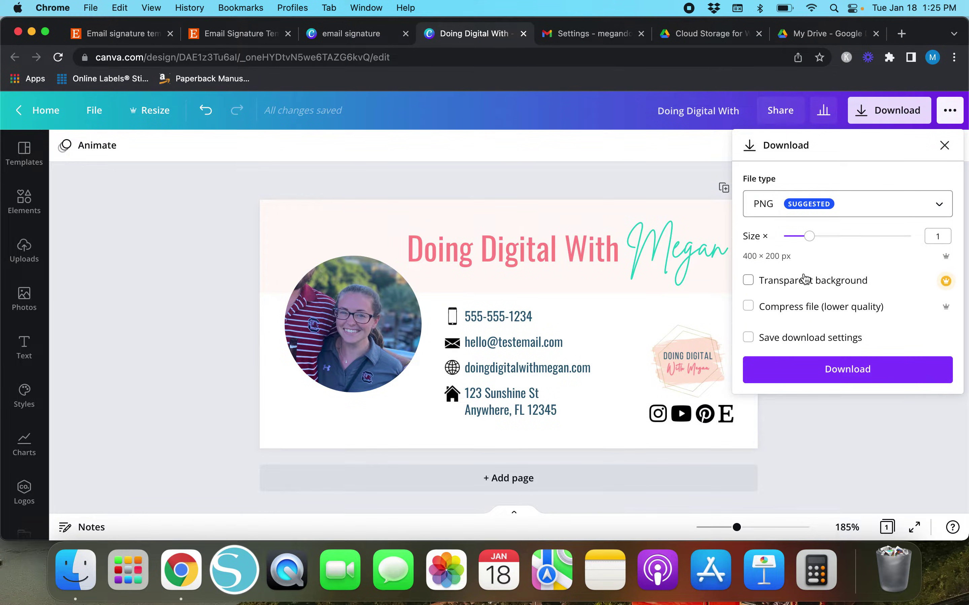
pyautogui.click(853, 212)
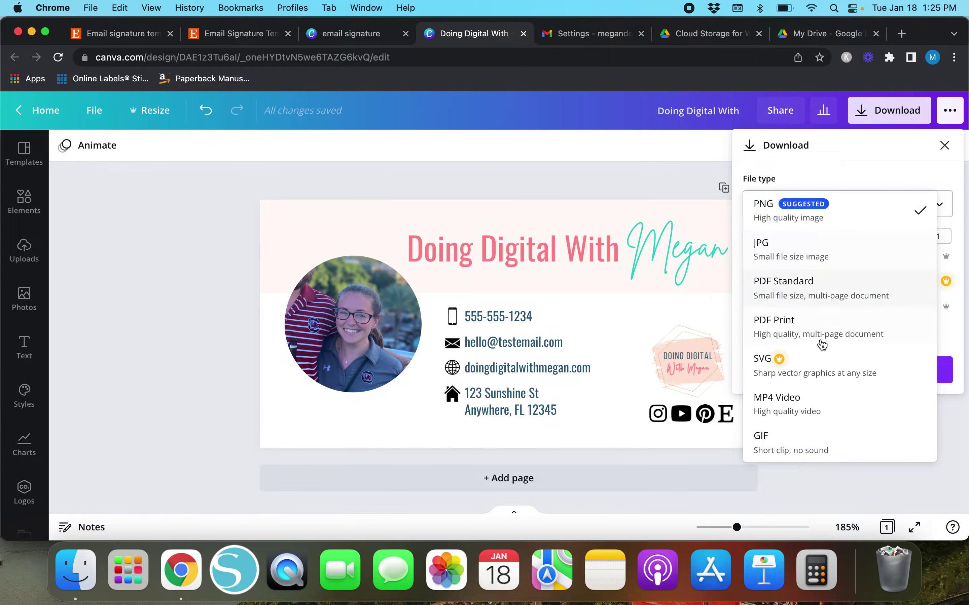
pyautogui.click(835, 169)
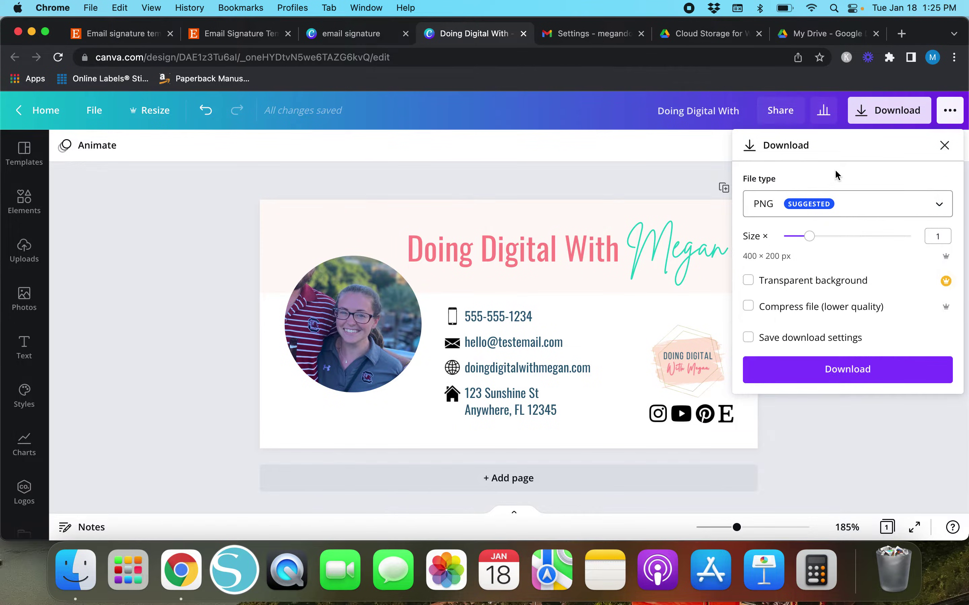
pyautogui.click(792, 379)
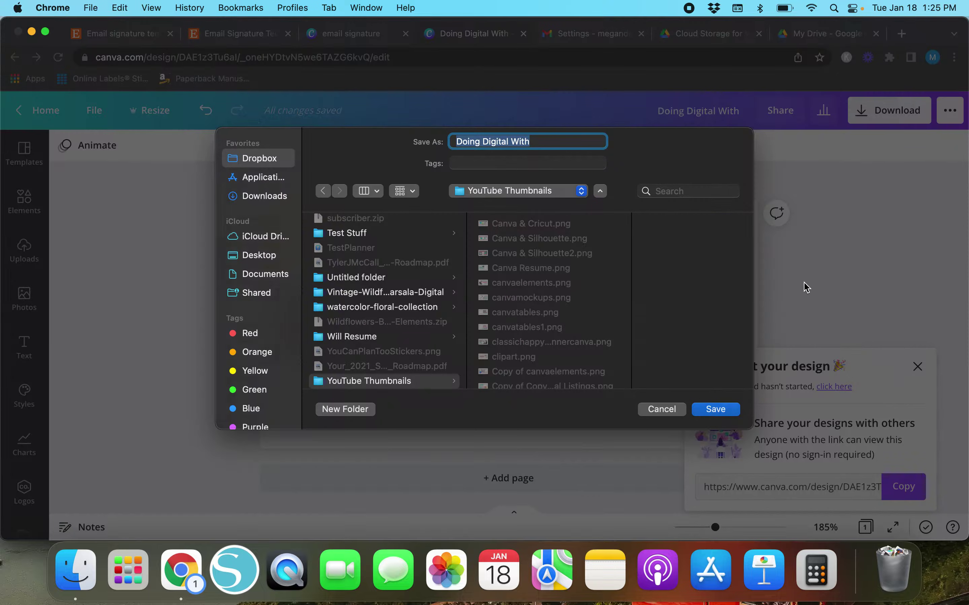
# Save the PNG as TESTEMAILSIGNATURE in the Test Stuff folder
pyautogui.scroll(8, 373, 312)
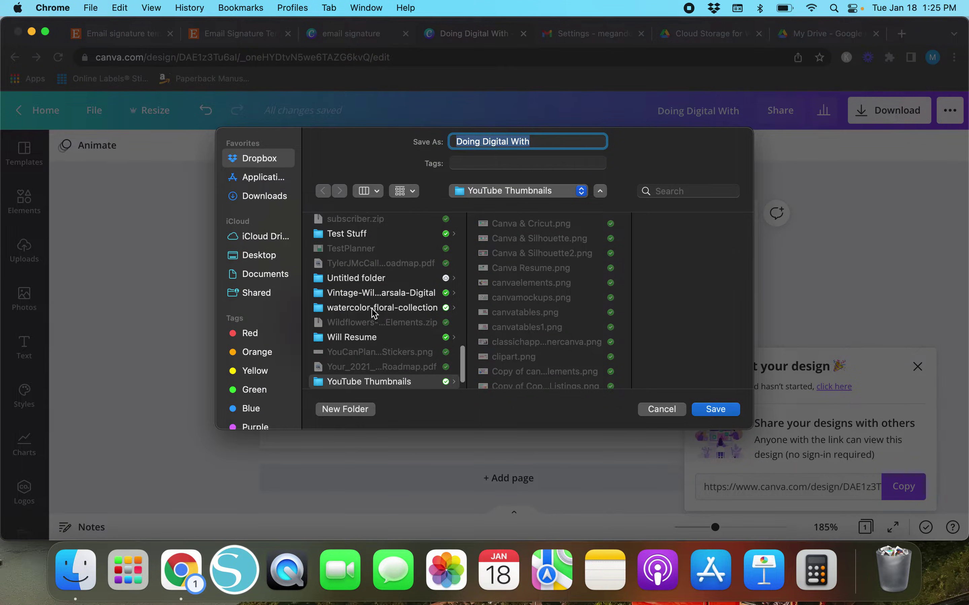
pyautogui.scroll(3, 373, 312)
pyautogui.scroll(-5, 373, 312)
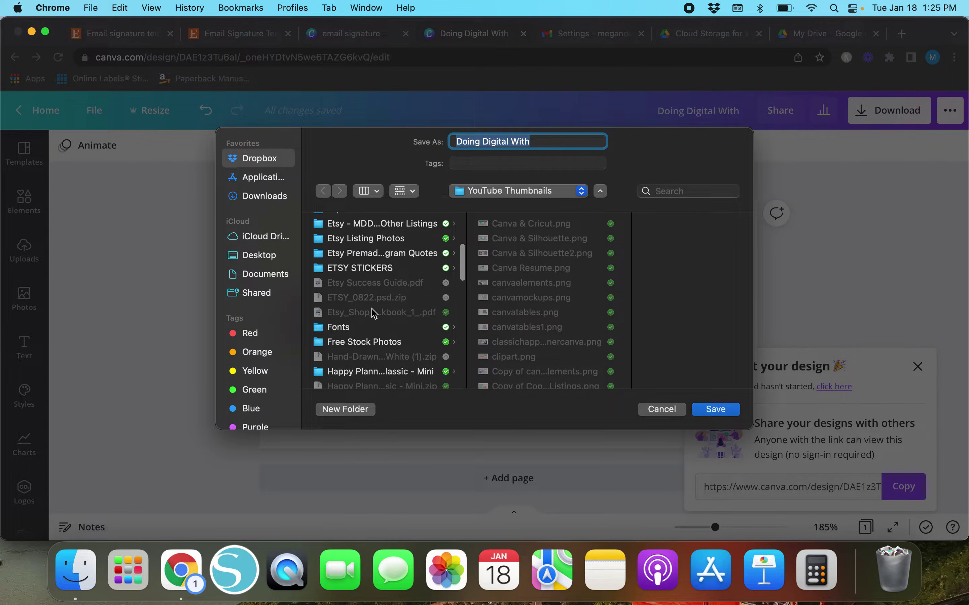
pyautogui.scroll(-10, 373, 313)
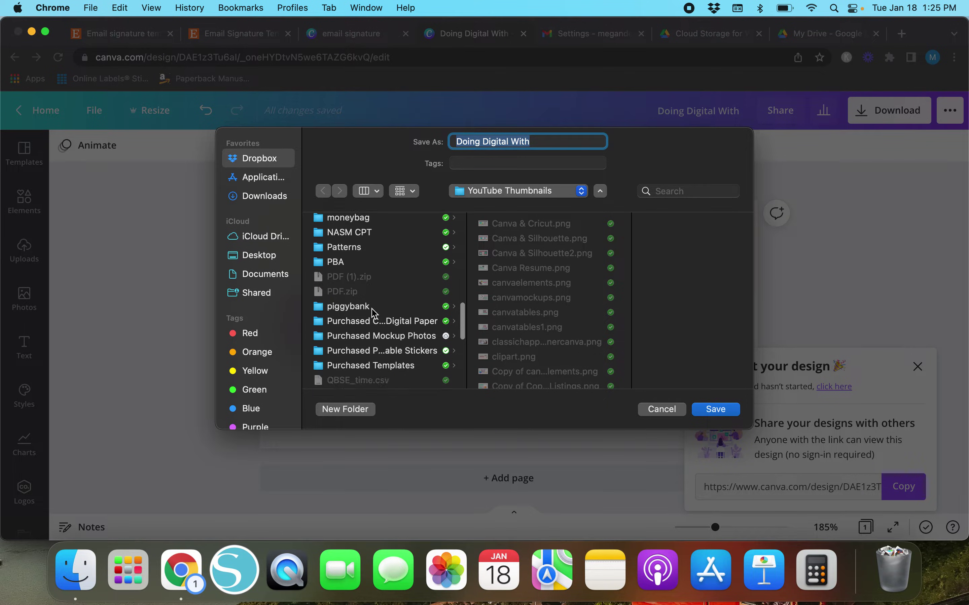
pyautogui.scroll(-4, 373, 312)
pyautogui.click(366, 289)
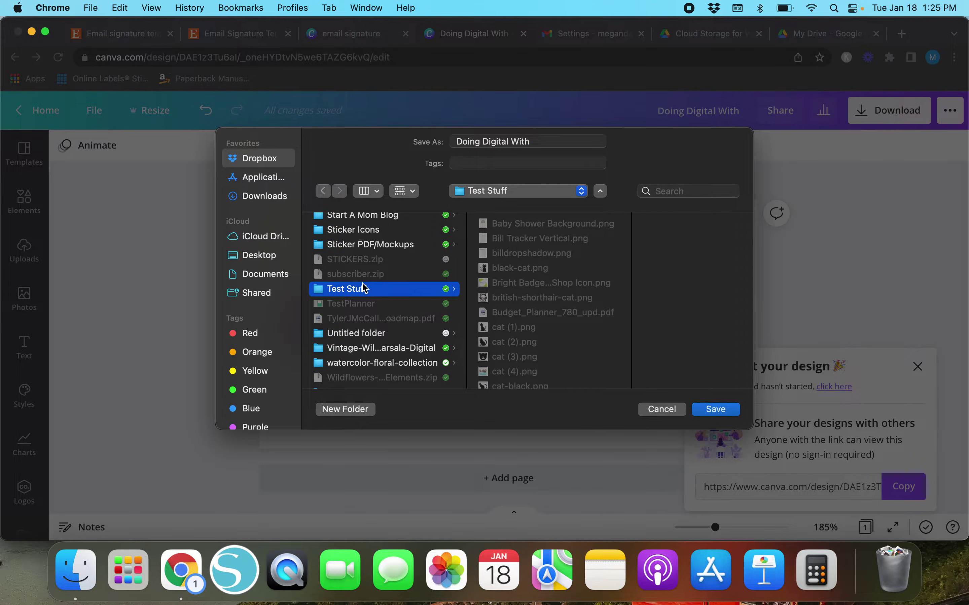
pyautogui.tripleClick(540, 140)
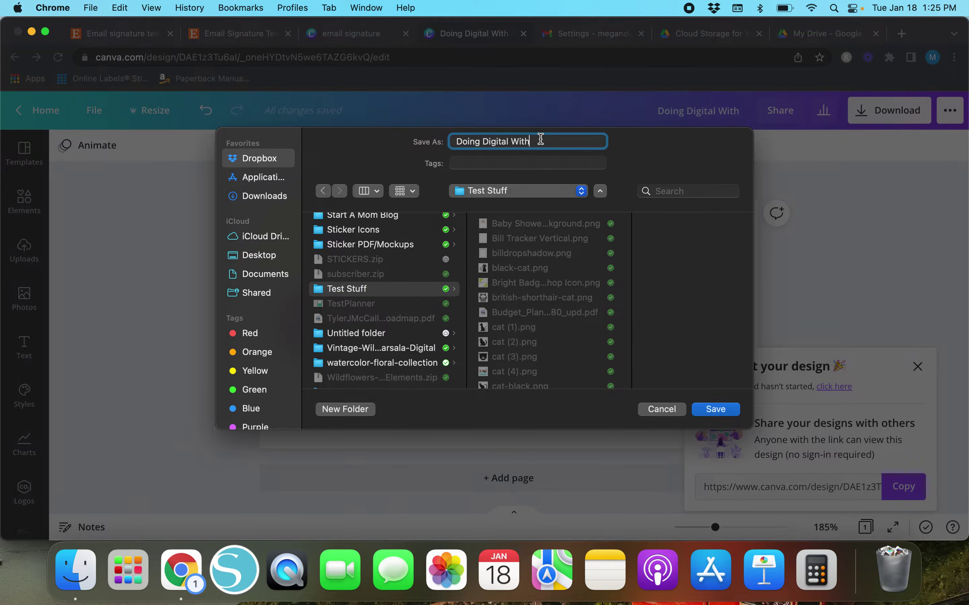
pyautogui.write('TESTEMAILSIGNATURE')
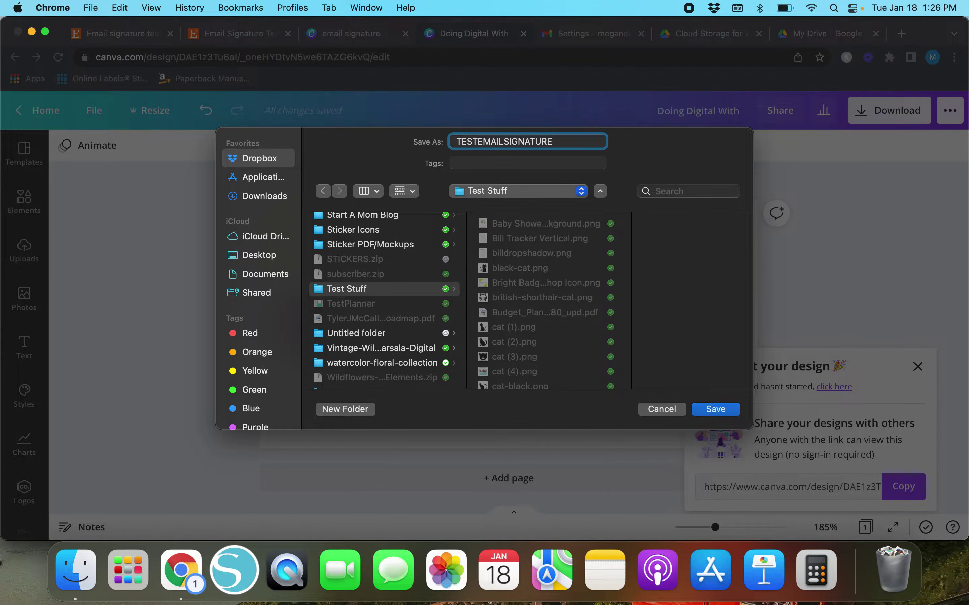
pyautogui.press('Return')
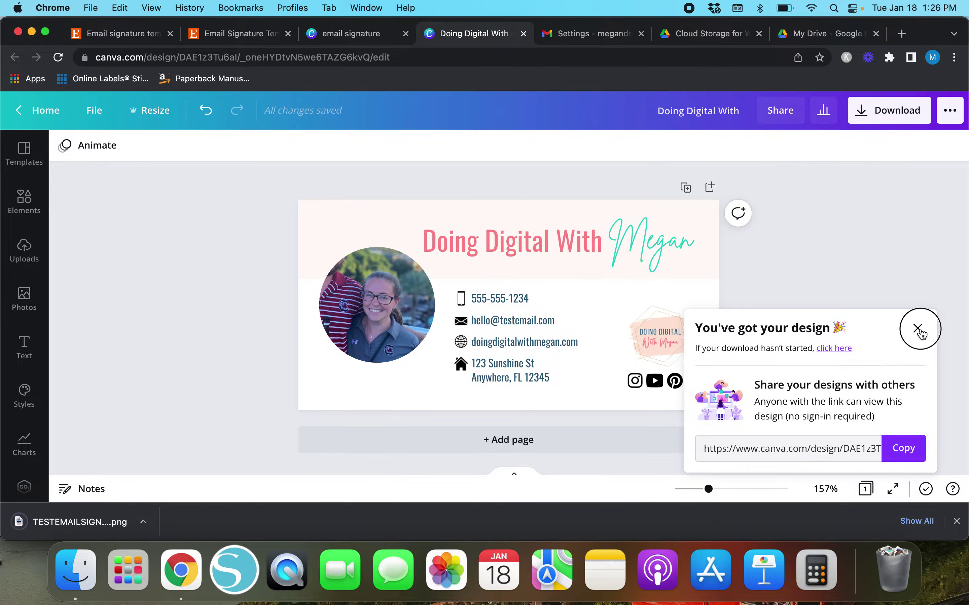
# Drag TESTEMAILSIGNATURE.png from the download bar into Gmail's Add an image drop zone
pyautogui.click(917, 329)
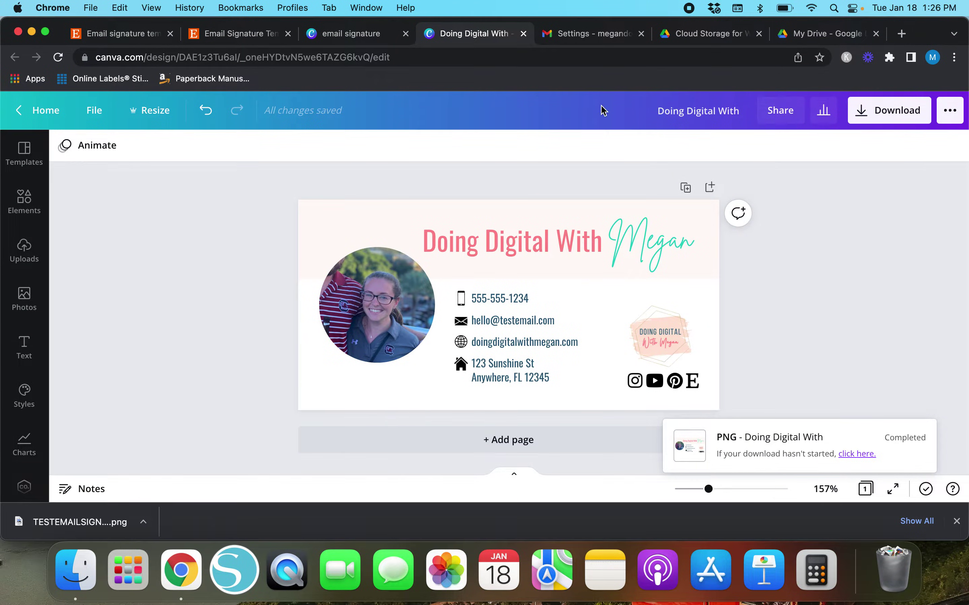
pyautogui.click(596, 42)
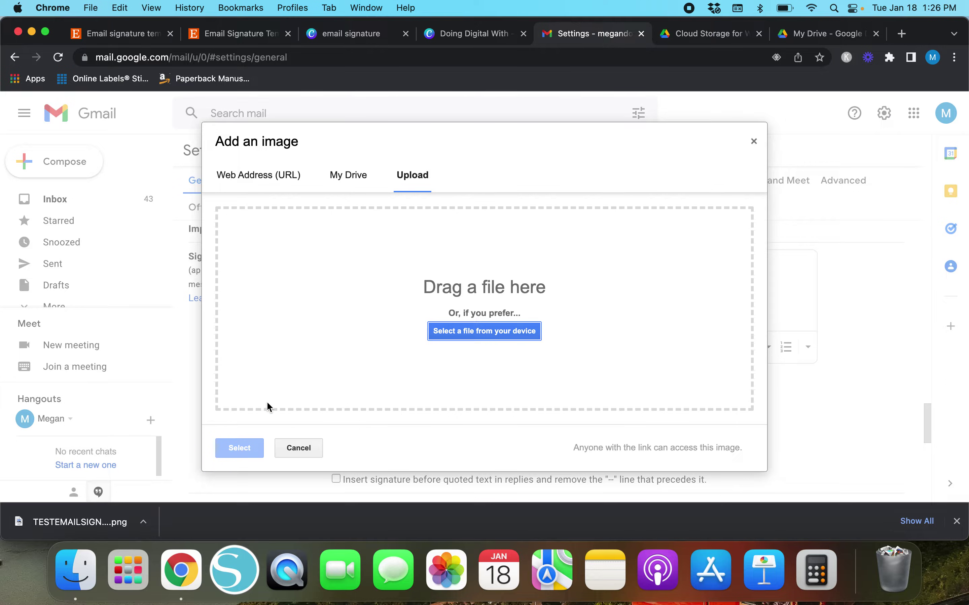
pyautogui.moveTo(85, 521); pyautogui.dragTo(411, 338)
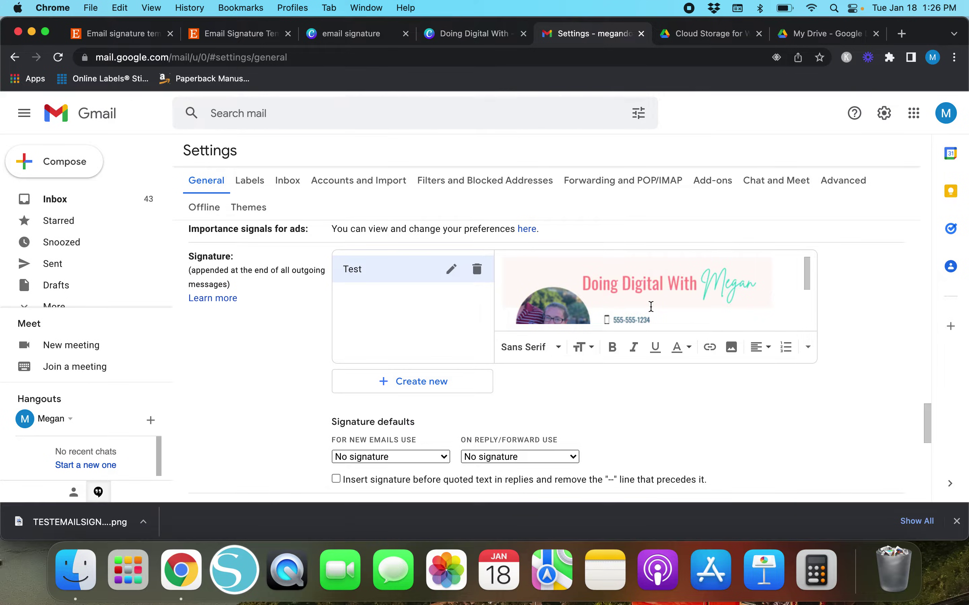
# Review the signature image's size options and keep it at its original size
pyautogui.scroll(-5, 637, 307)
pyautogui.scroll(5, 651, 307)
pyautogui.click(626, 283)
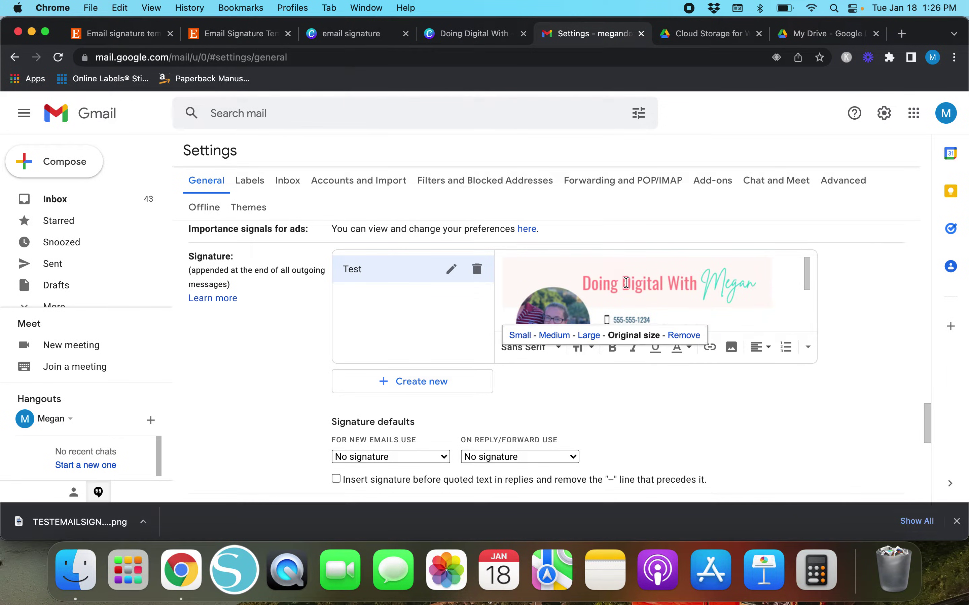
pyautogui.scroll(-5, 626, 283)
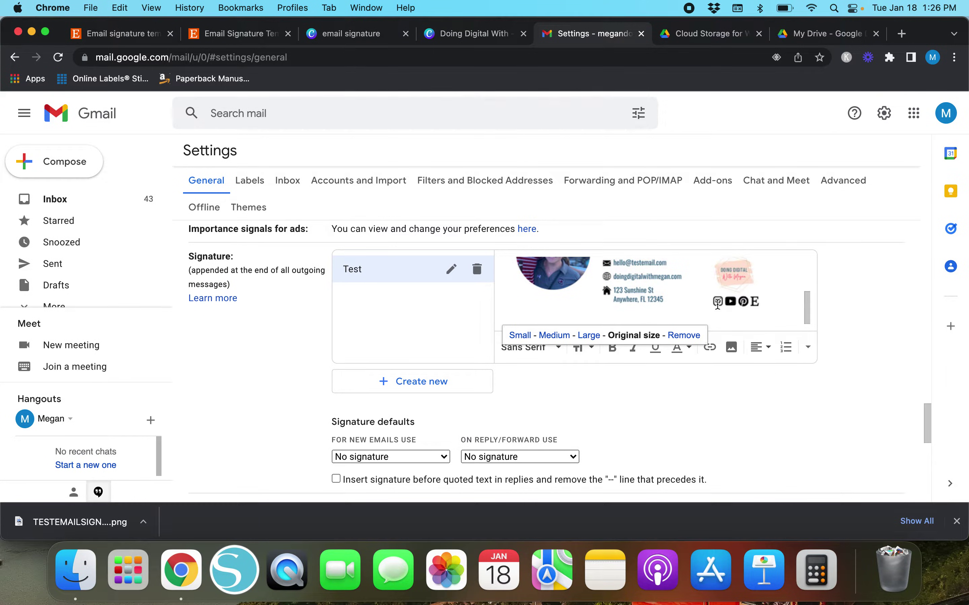
pyautogui.click(722, 407)
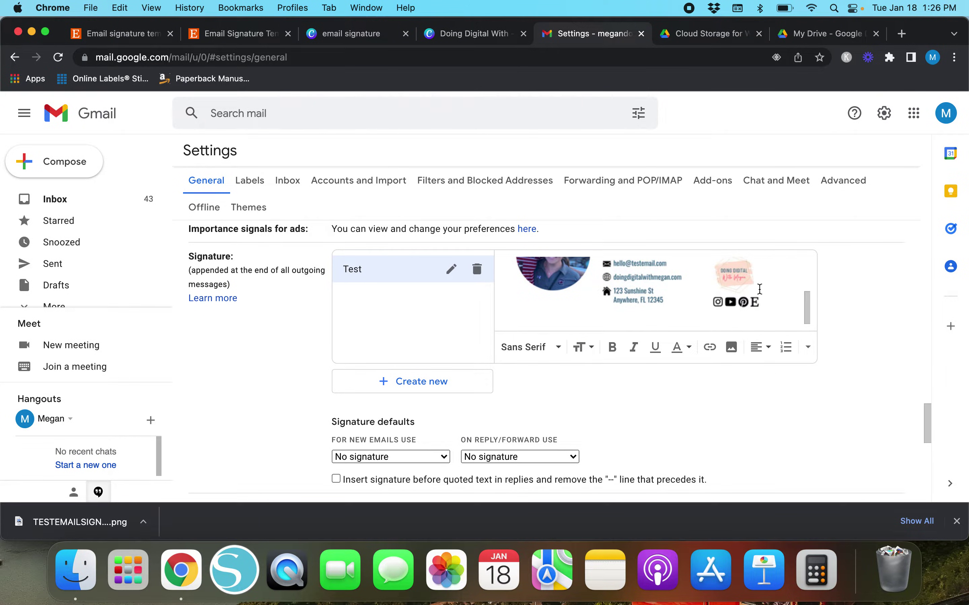
pyautogui.scroll(5, 758, 289)
pyautogui.scroll(-5, 760, 290)
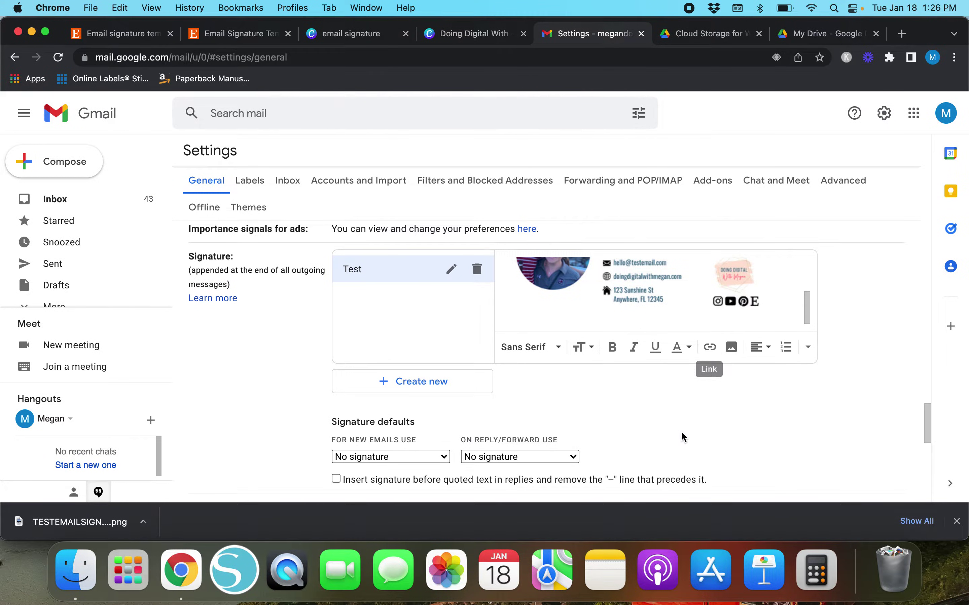
pyautogui.scroll(4, 706, 296)
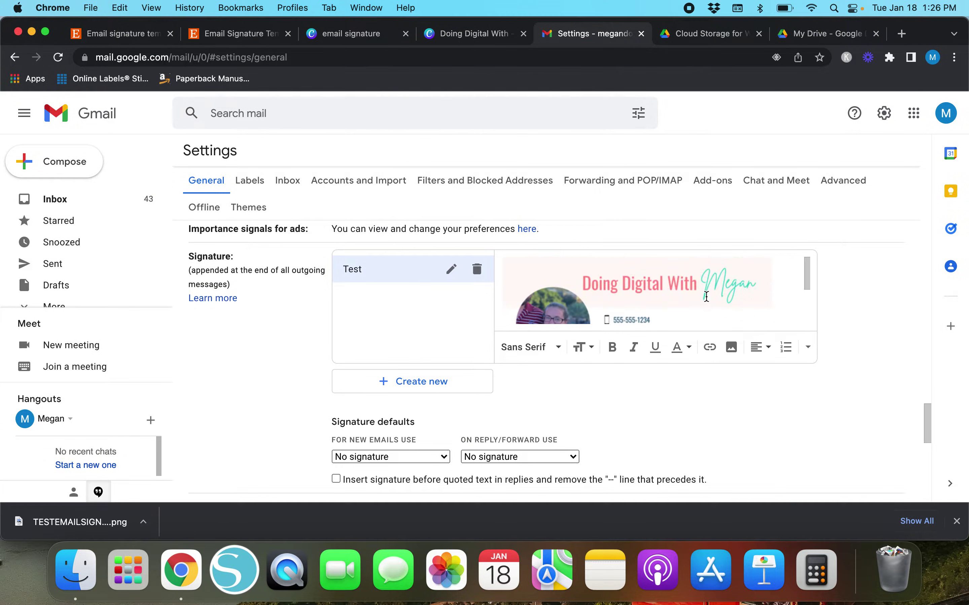
pyautogui.scroll(-4, 706, 297)
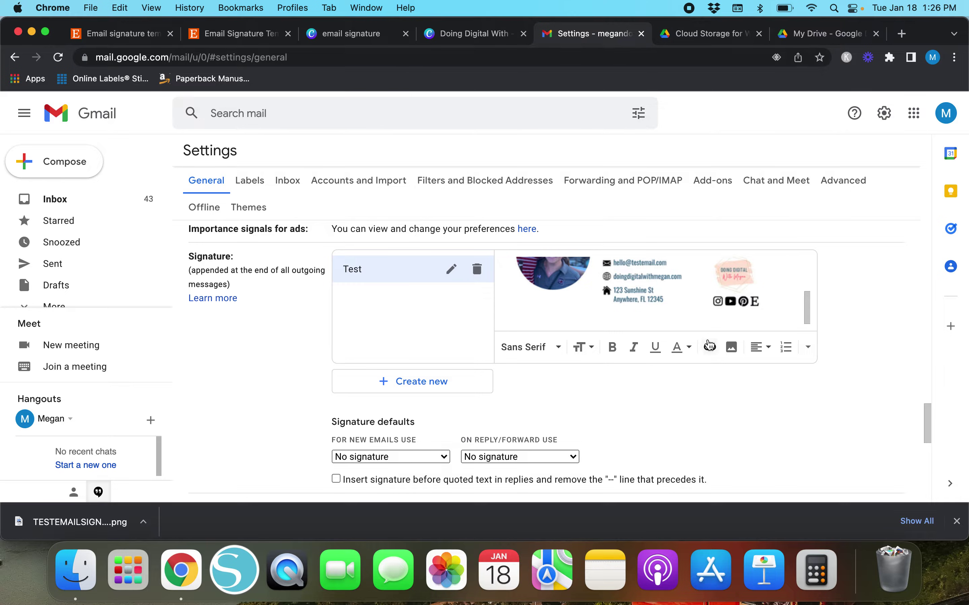
# Browse the image dialog's Upload, Drive and web address options, then close it without adding another image
pyautogui.click(732, 348)
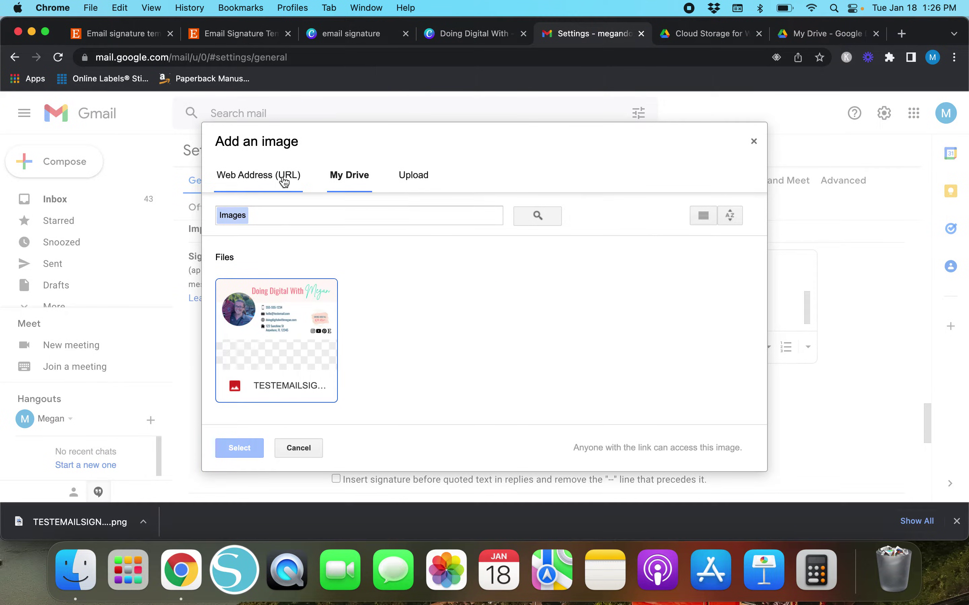
pyautogui.click(406, 181)
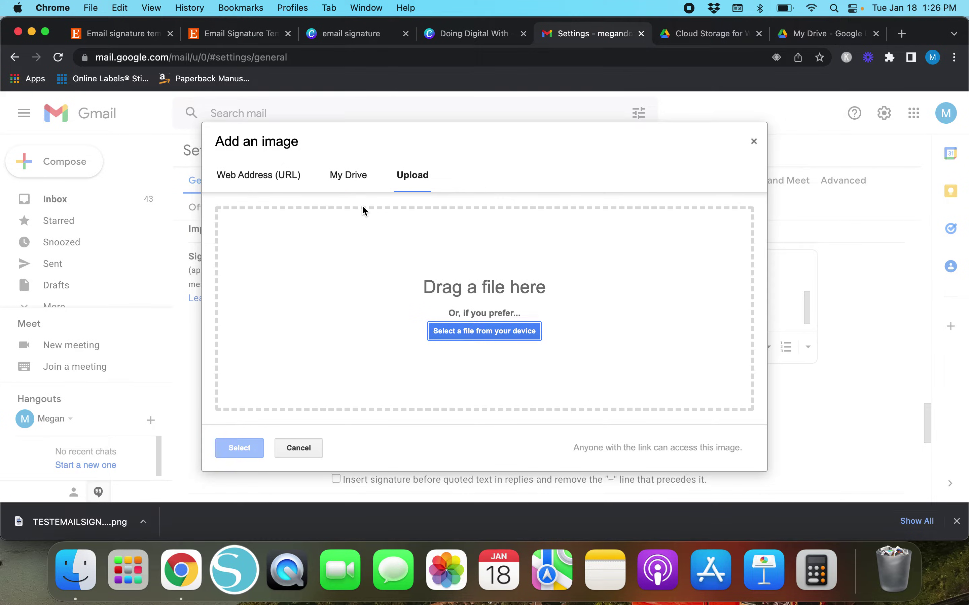
pyautogui.click(356, 172)
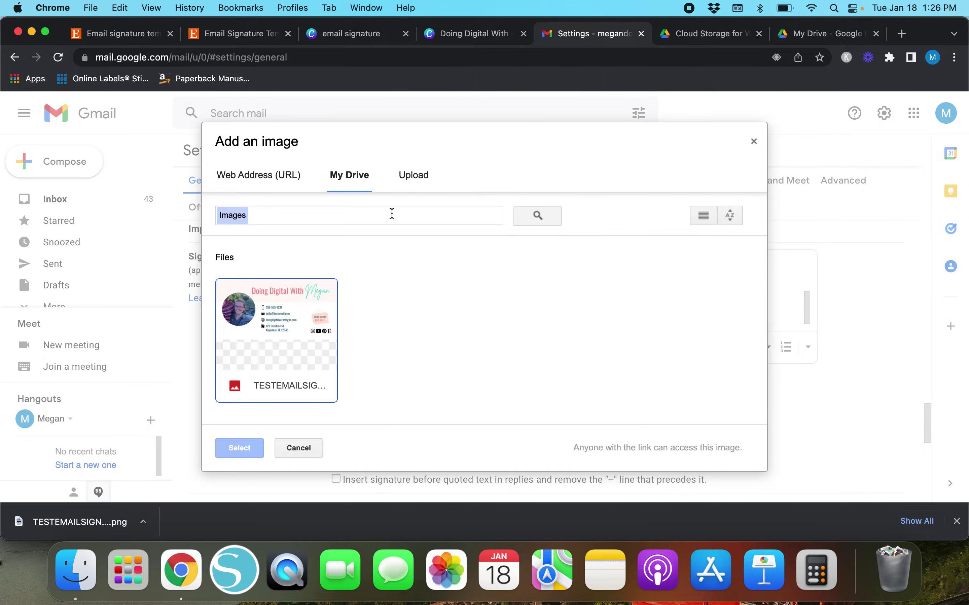
pyautogui.click(265, 174)
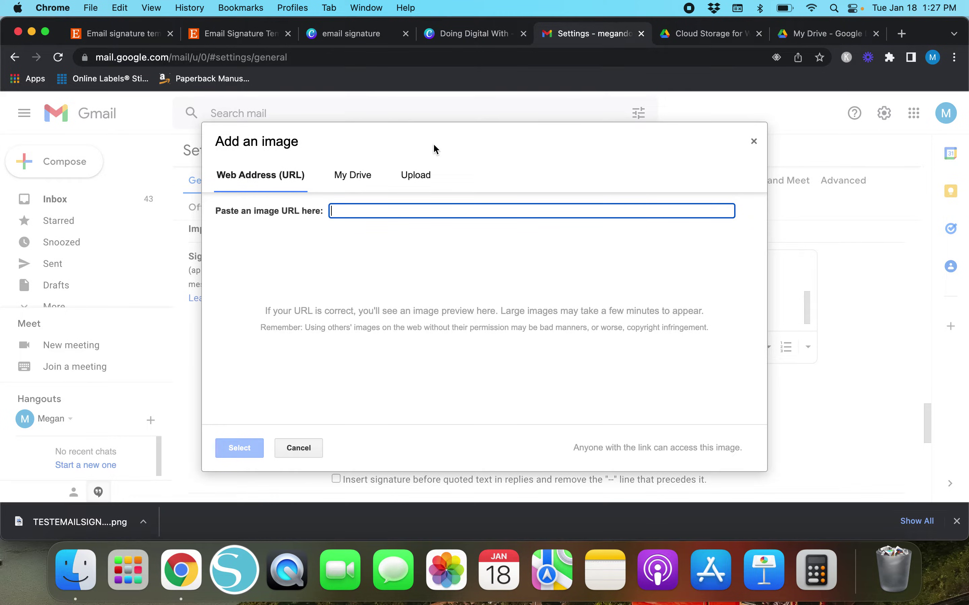
pyautogui.click(415, 176)
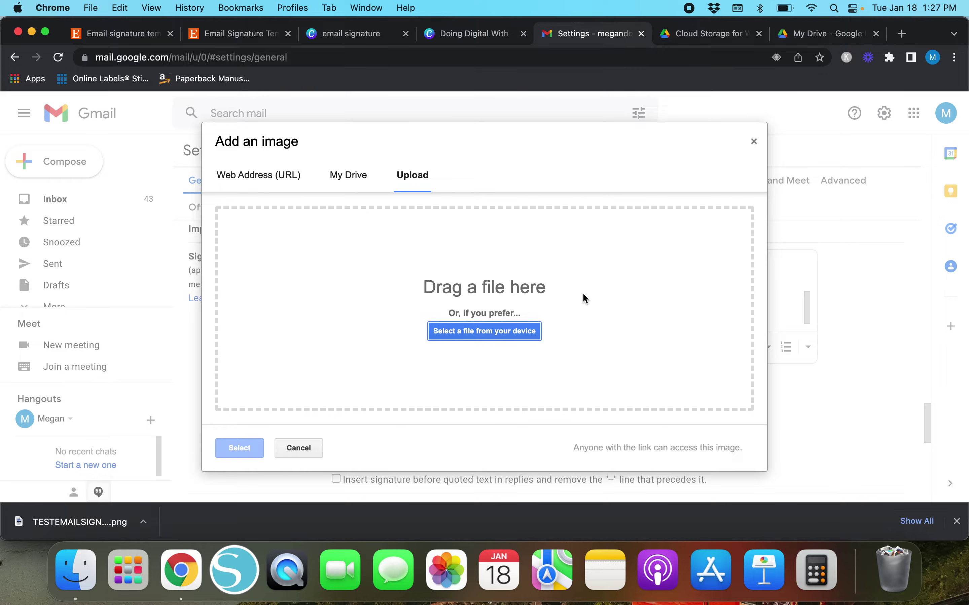
pyautogui.click(754, 142)
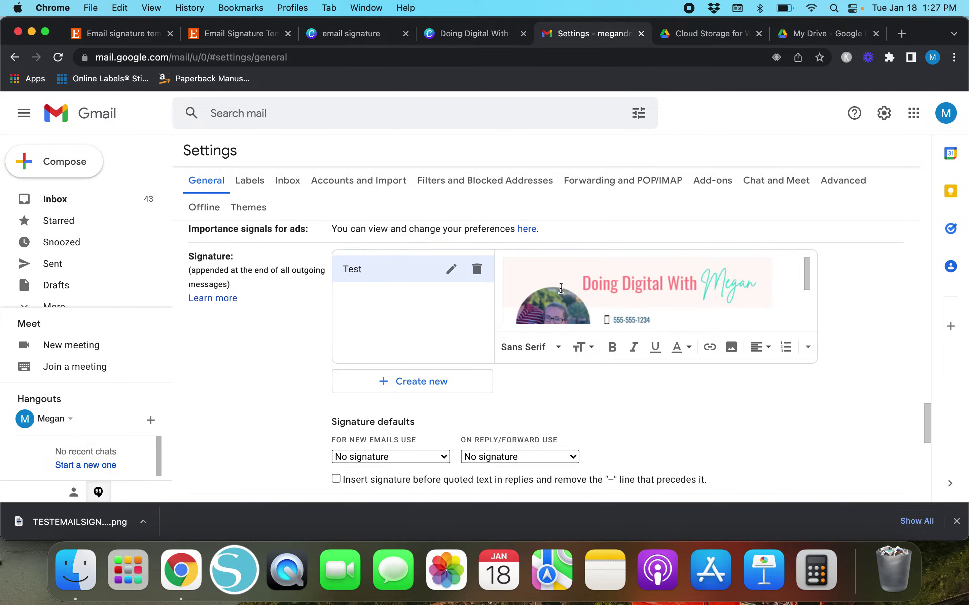
# Set the 'For new emails use' signature default to Test
pyautogui.scroll(-2, 318, 417)
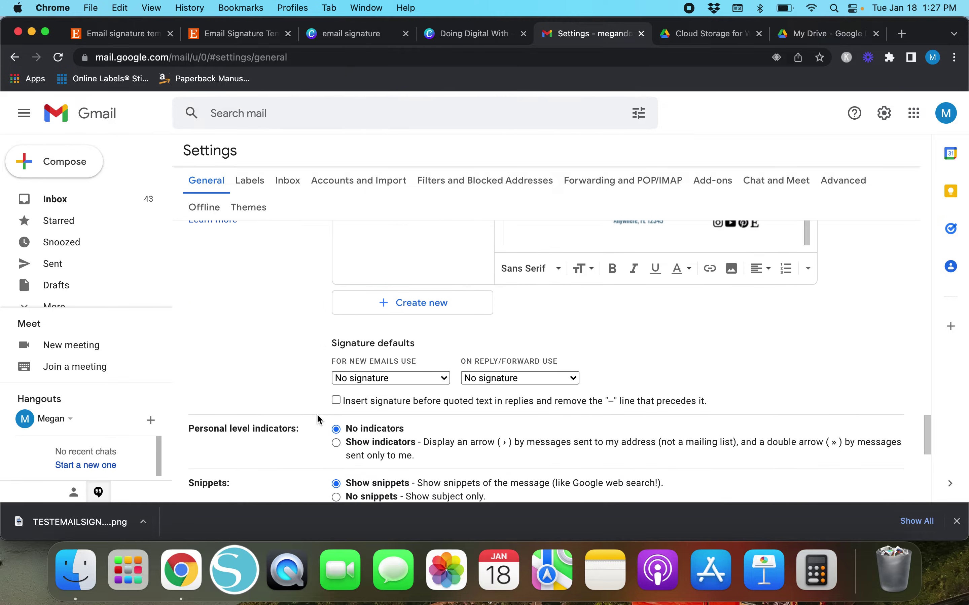
pyautogui.scroll(2, 318, 417)
pyautogui.scroll(-2, 318, 419)
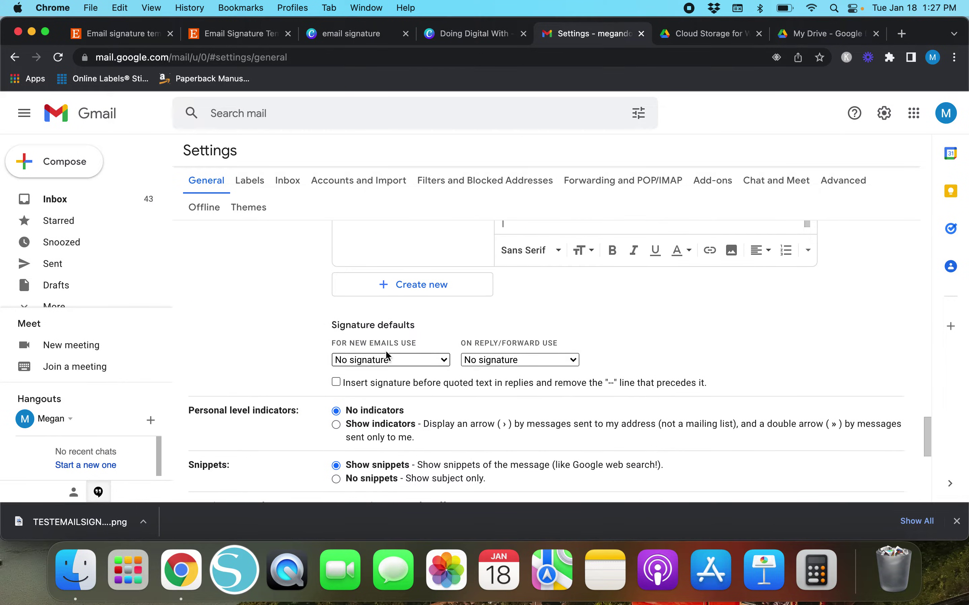
pyautogui.click(365, 361)
pyautogui.click(365, 363)
pyautogui.click(365, 362)
pyautogui.click(310, 357)
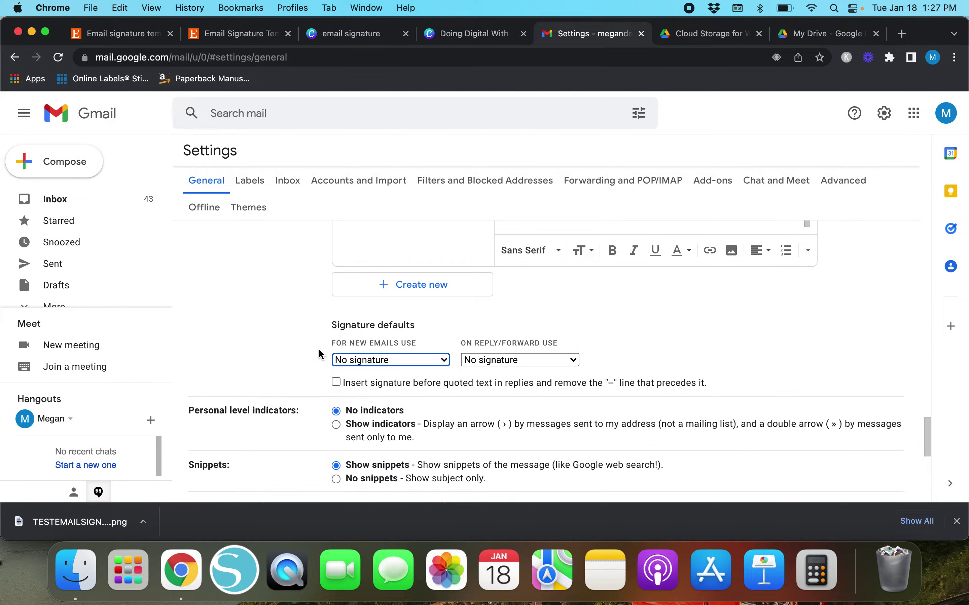
pyautogui.click(355, 328)
pyautogui.click(389, 360)
pyautogui.click(358, 376)
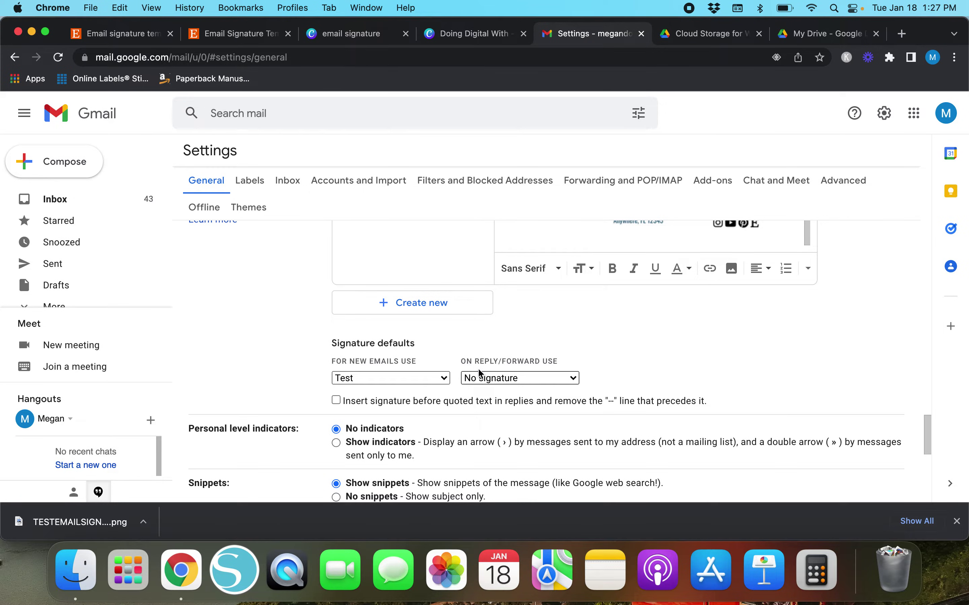
# Keep 'On reply/forward use' as No signature and save the settings
pyautogui.click(499, 384)
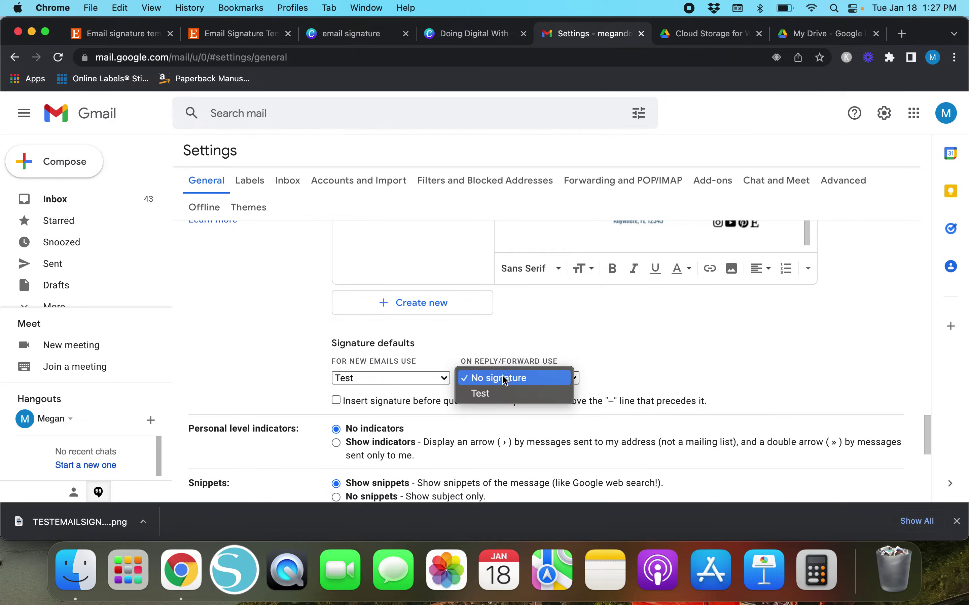
pyautogui.click(517, 377)
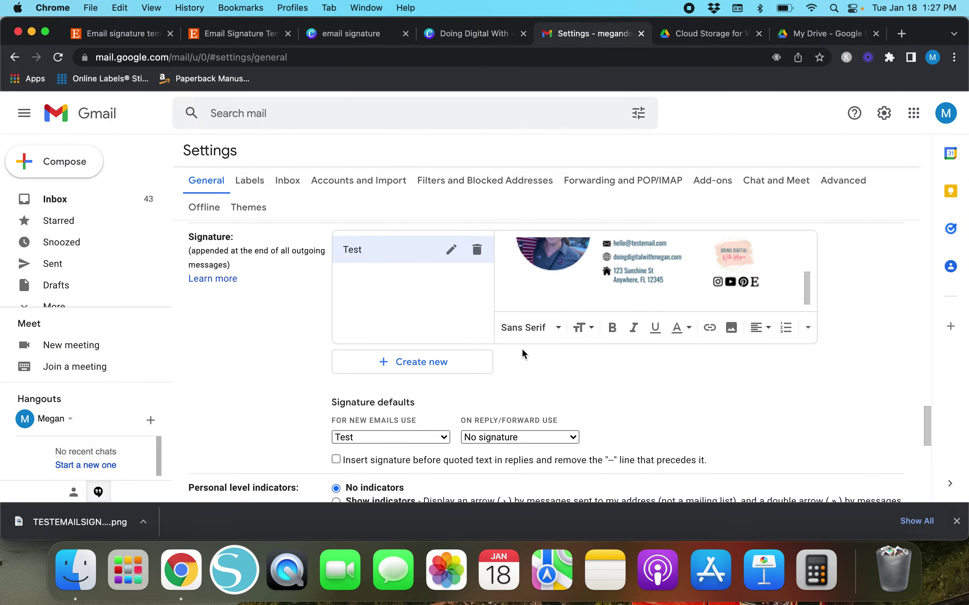
pyautogui.scroll(-10, 522, 353)
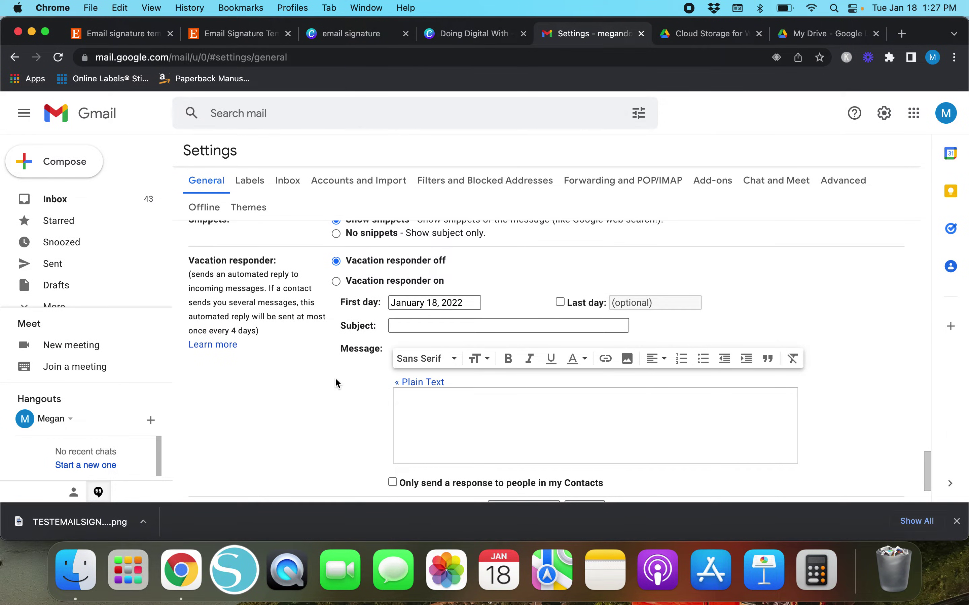
pyautogui.scroll(-2, 336, 379)
pyautogui.scroll(2, 335, 384)
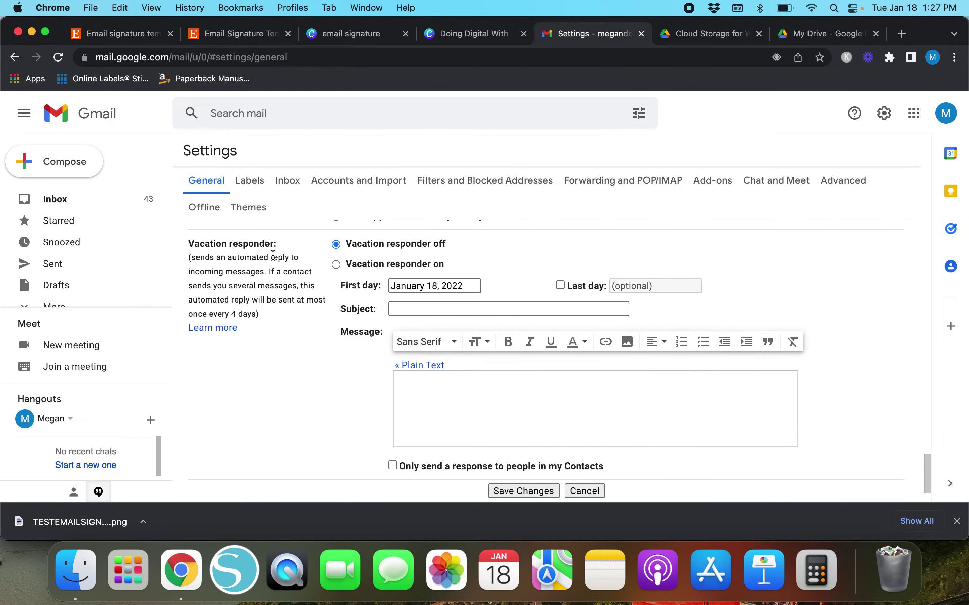
pyautogui.scroll(-2, 292, 377)
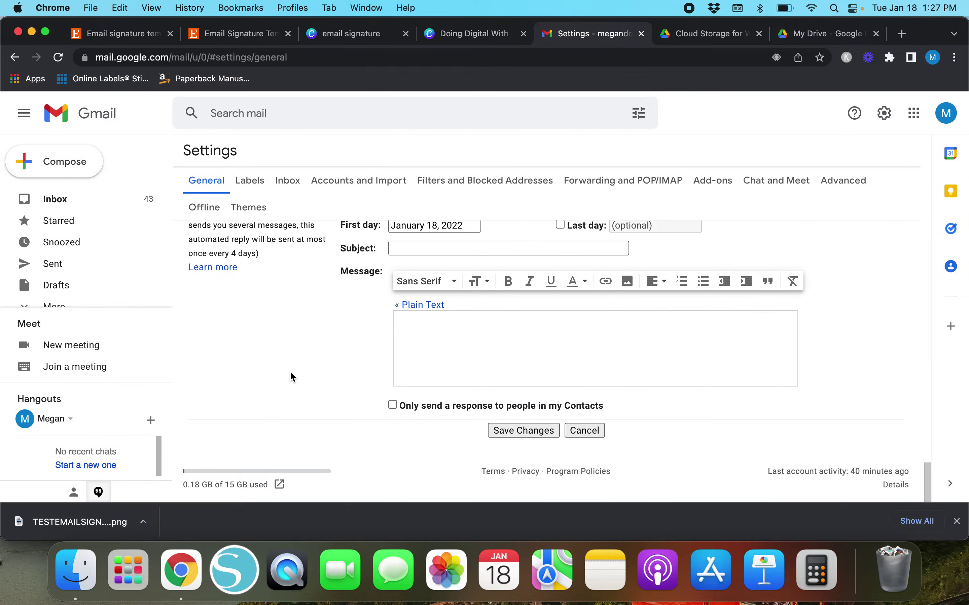
pyautogui.click(518, 431)
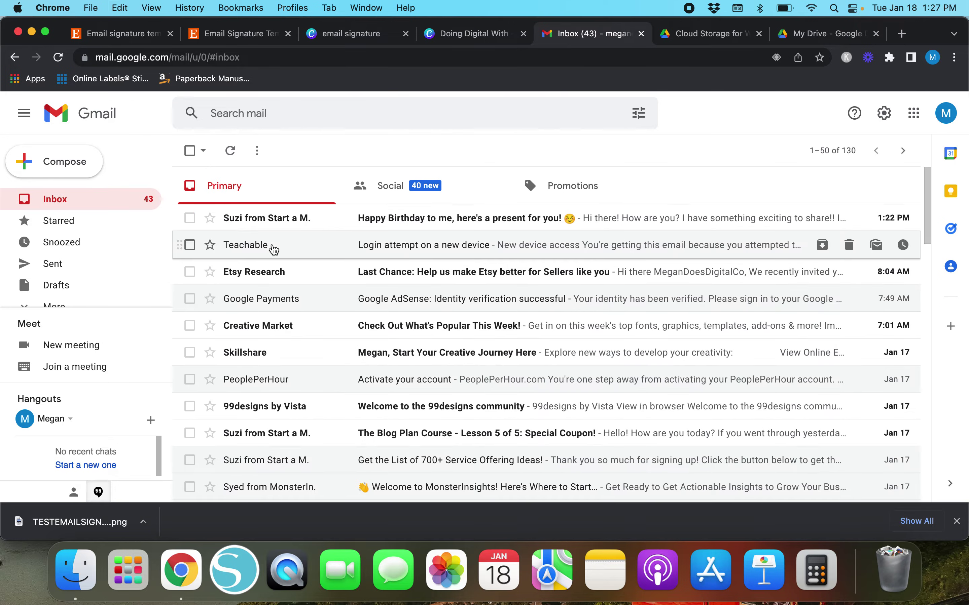
# Start a new message in full-screen view and dismiss the full-screen tip
pyautogui.click(82, 166)
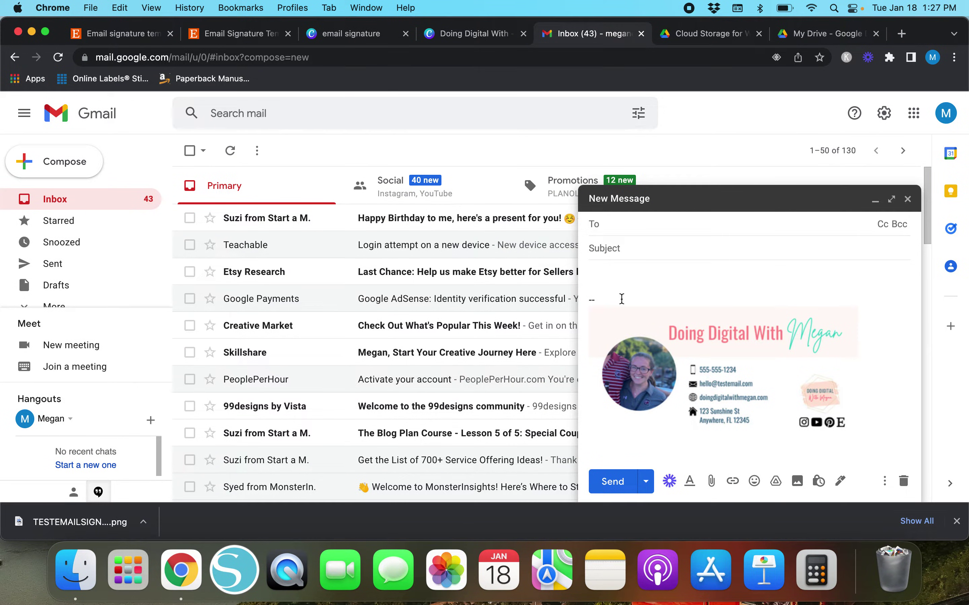
pyautogui.click(891, 199)
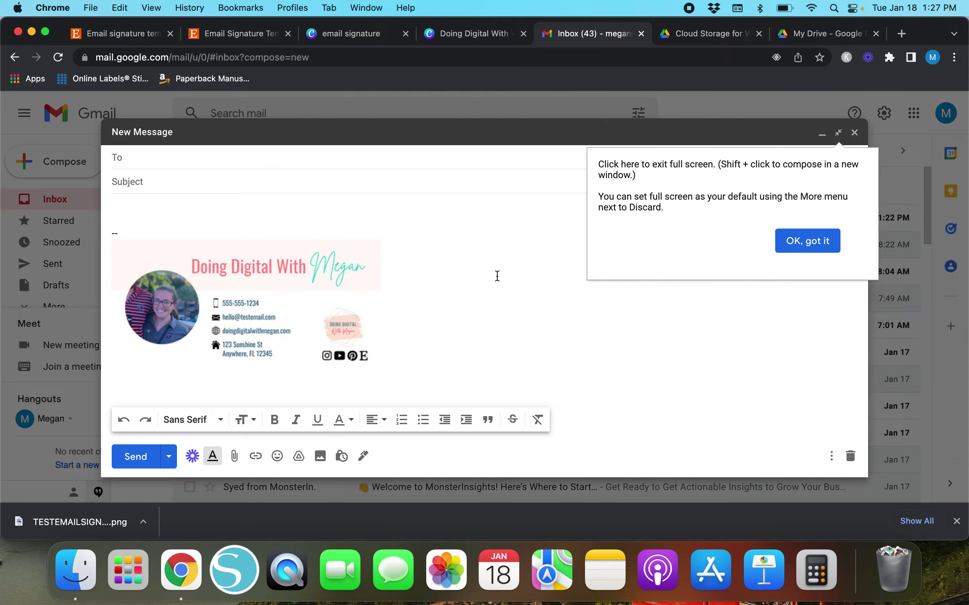
pyautogui.click(794, 246)
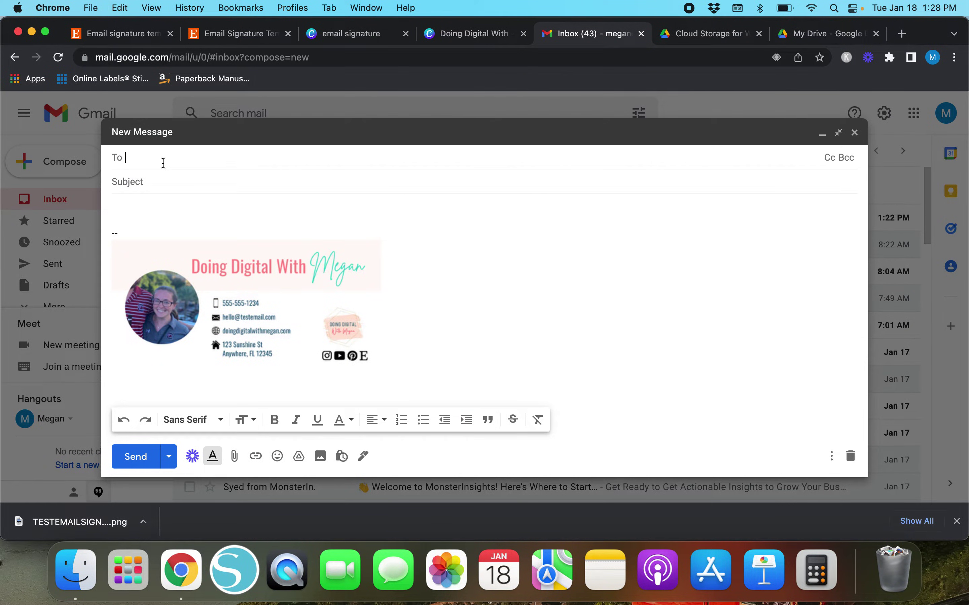
# Write a thank-you note for watching, asking viewers to subscribe for more Canva tutorials
pyautogui.click(112, 210)
pyautogui.write('Thank you for wat')
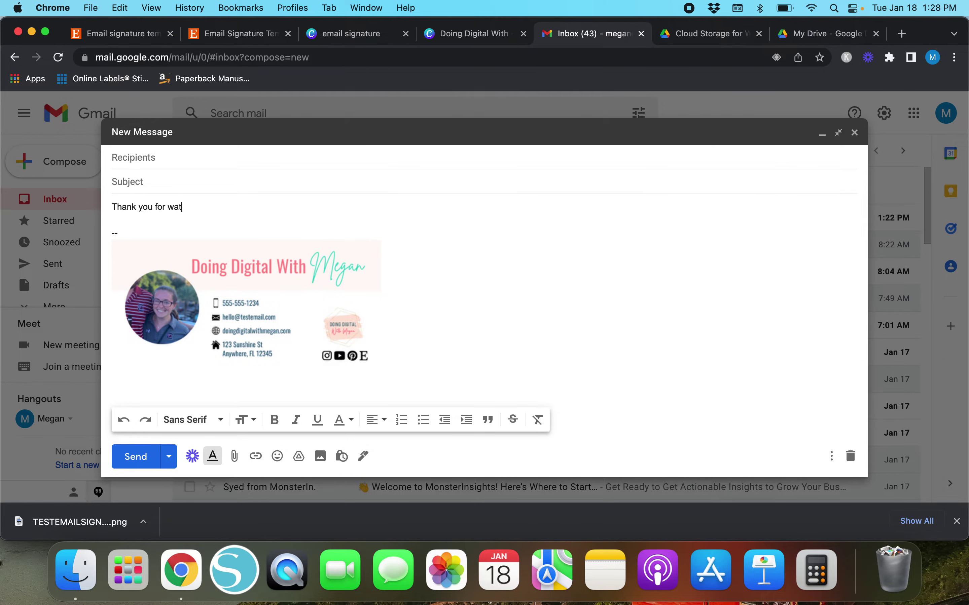
pyautogui.write("ching today's video - make sure to")
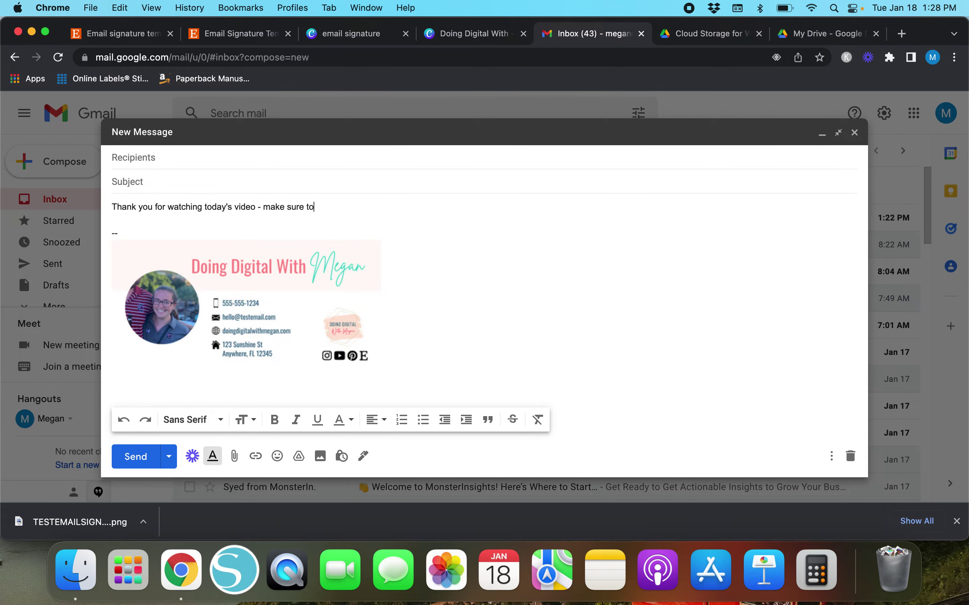
pyautogui.write(' subscribe to my channel for more Canv')
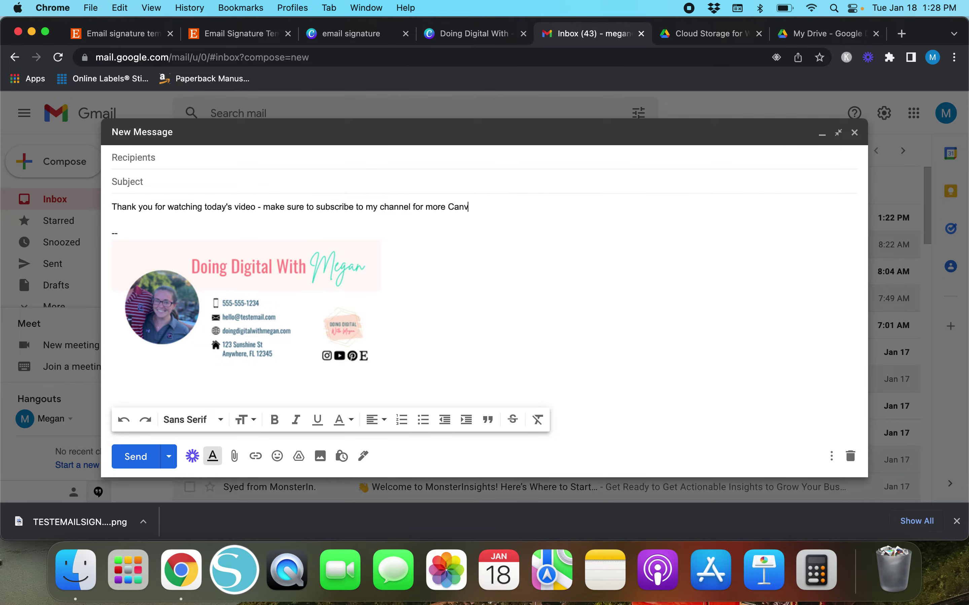
pyautogui.write('a tutorials and t')
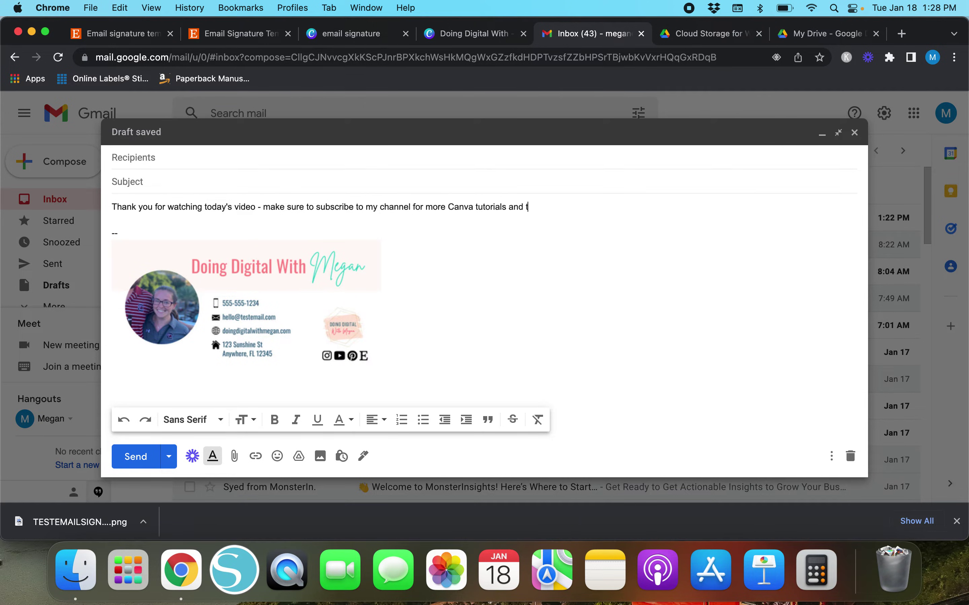
pyautogui.write('ips :)')
pyautogui.click(130, 158)
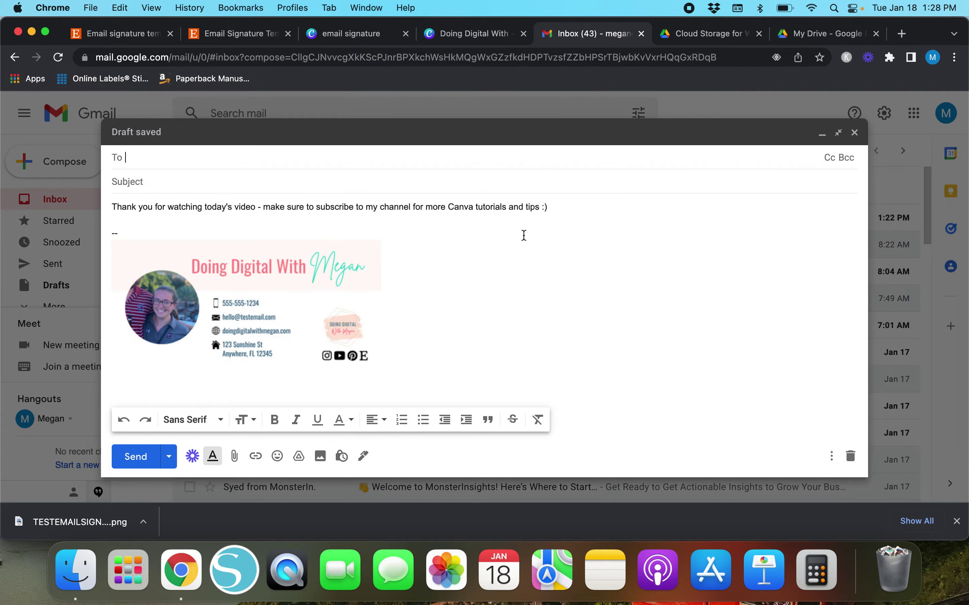
pyautogui.click(590, 208)
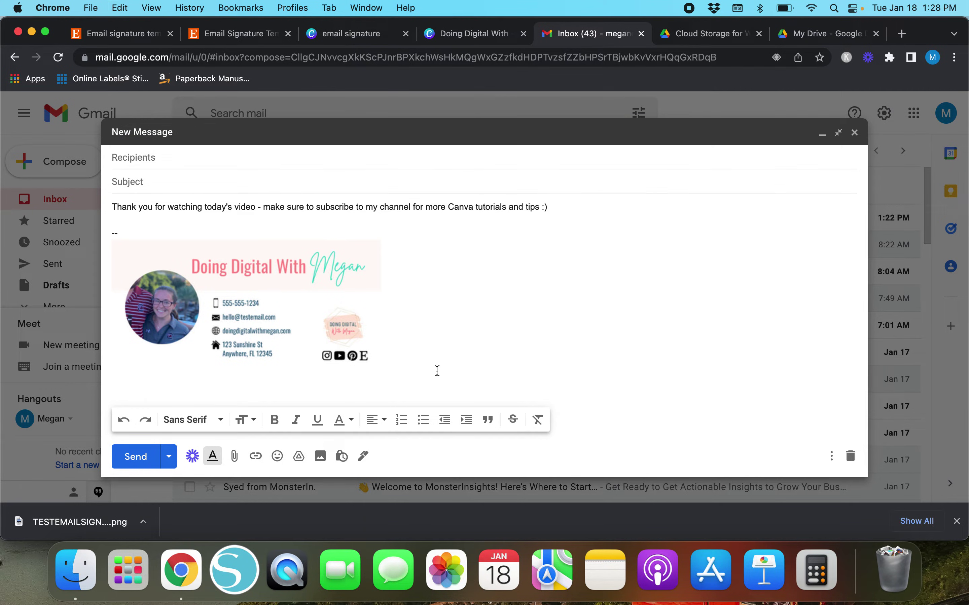